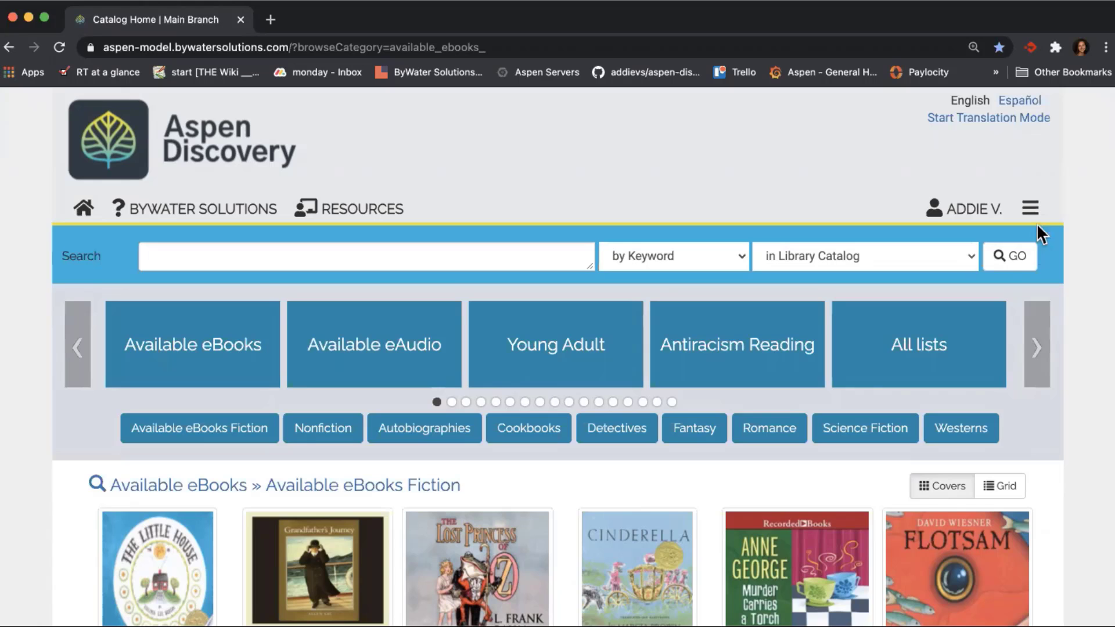
Open the Web Resources list in the Web Builder section of Aspen Administration.
{"action": "left_click", "coordinate": [1035, 209]}
{"action": "left_click", "coordinate": [975, 240]}
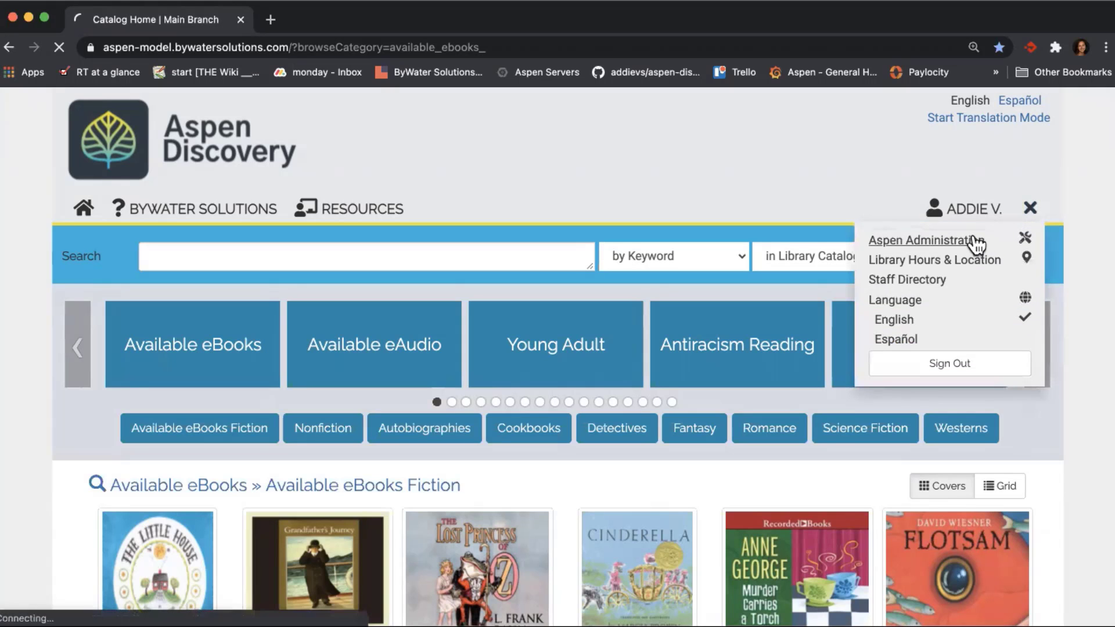
{"action": "scroll", "coordinate": [917, 326], "scroll_direction": "down", "scroll_amount": 4}
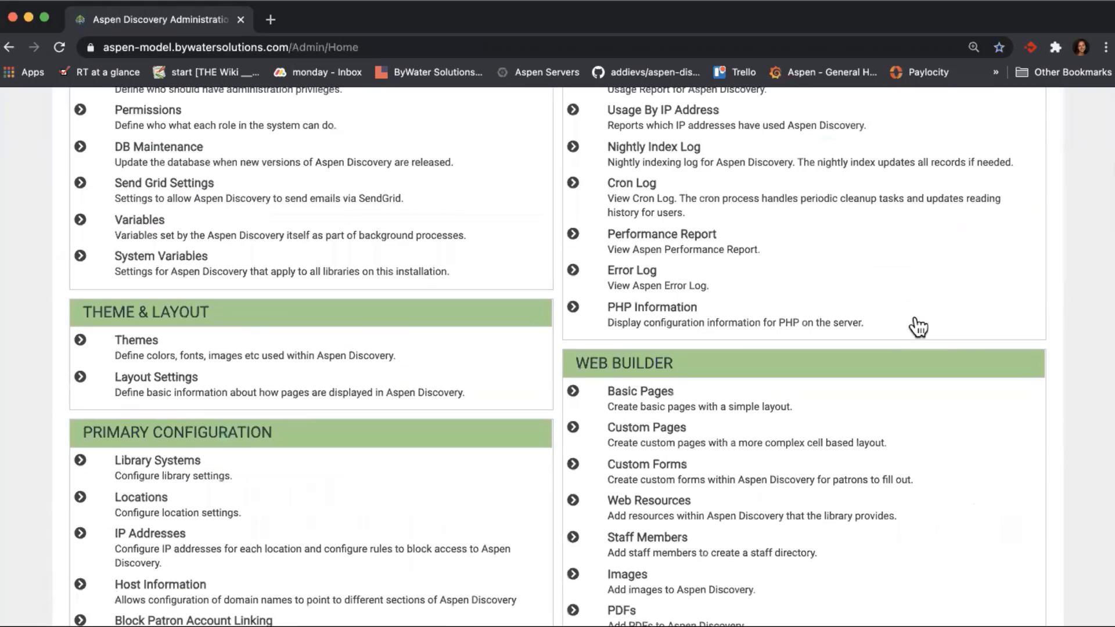
{"action": "scroll", "coordinate": [813, 290], "scroll_direction": "down", "scroll_amount": 2}
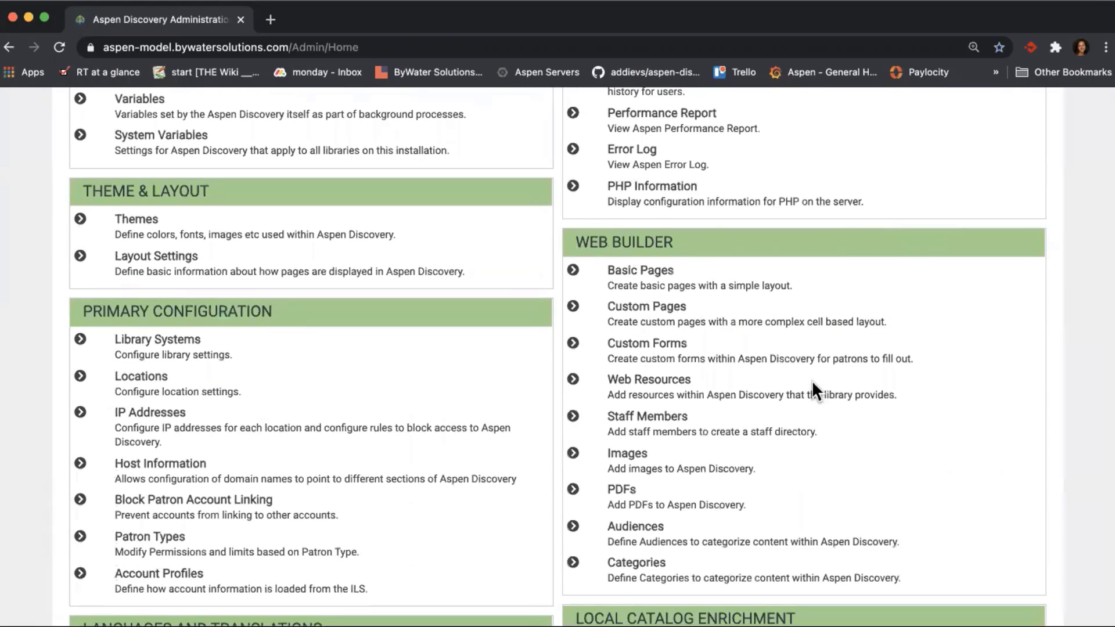
{"action": "left_click", "coordinate": [653, 382]}
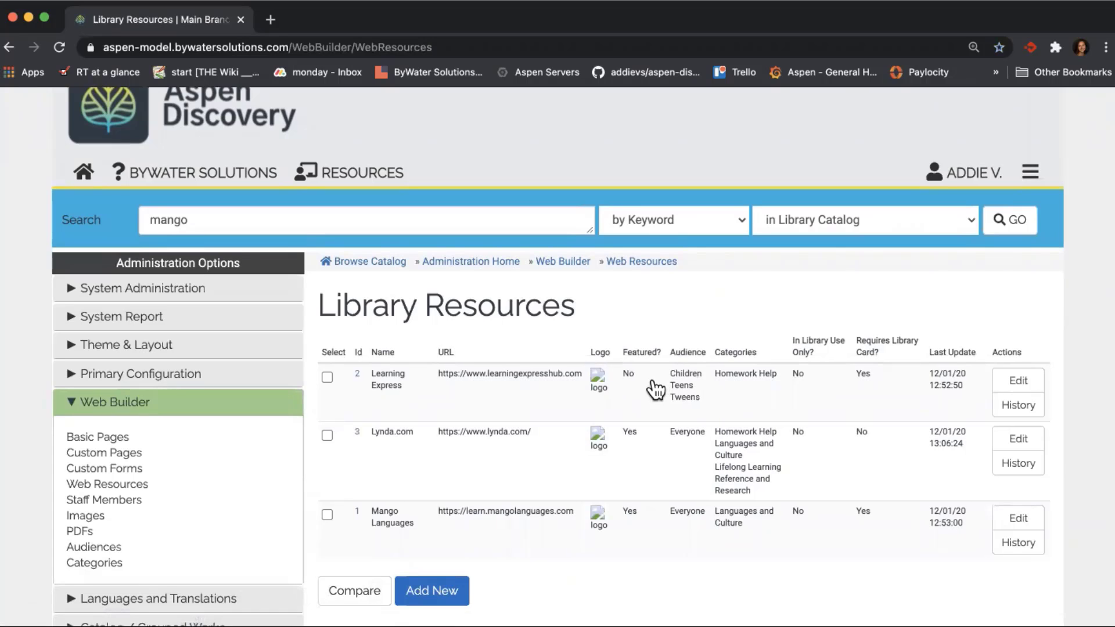
{"action": "scroll", "coordinate": [785, 491], "scroll_direction": "down", "scroll_amount": 3}
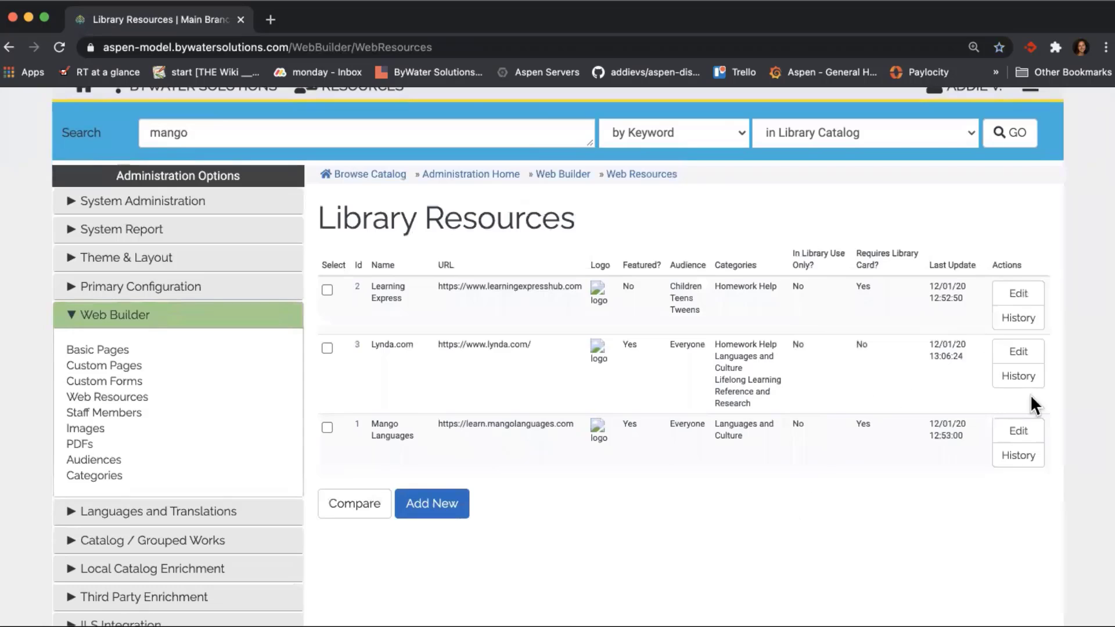
{"action": "left_click", "coordinate": [1012, 429]}
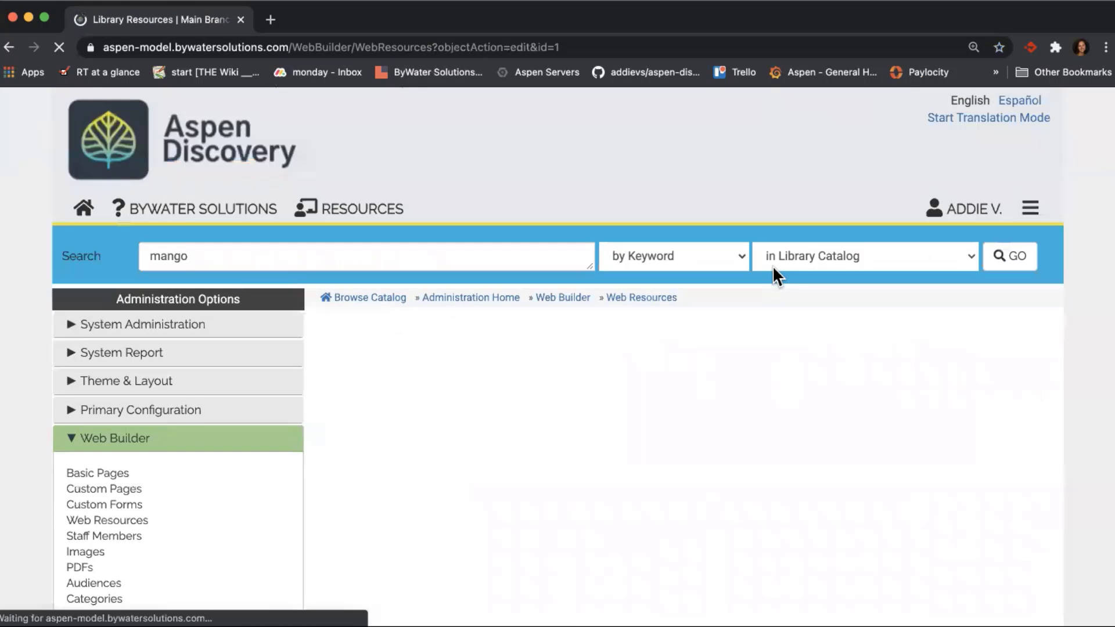
{"action": "scroll", "coordinate": [774, 267], "scroll_direction": "down", "scroll_amount": 2}
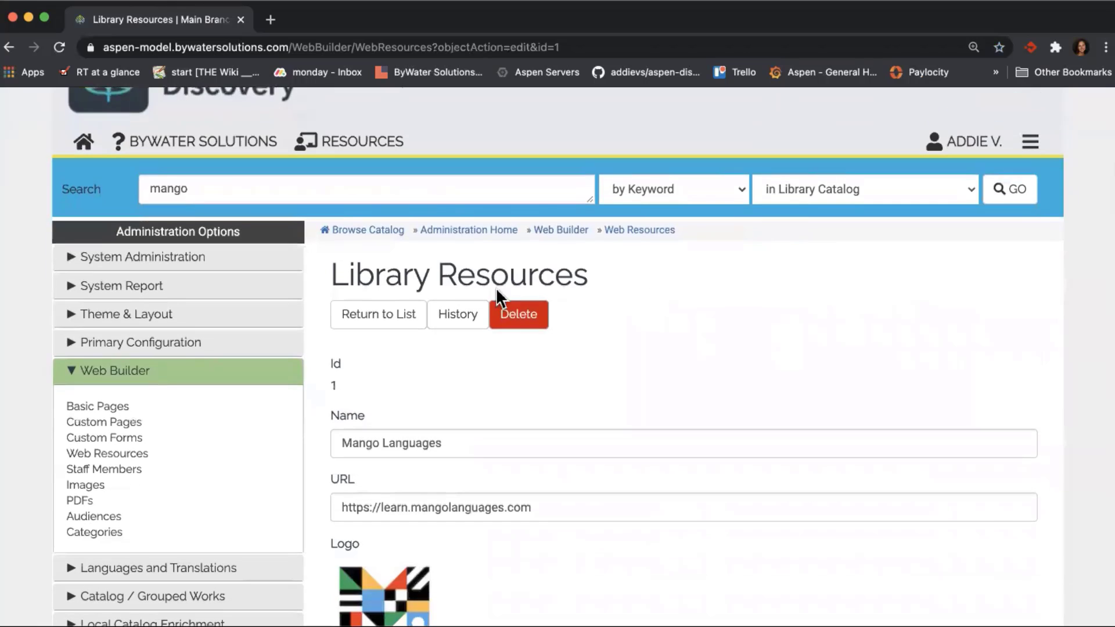
{"action": "left_click", "coordinate": [388, 308]}
Open the Mango Languages resource for editing and review its name, URL, logo, Featured and Audience fields.
{"action": "scroll", "coordinate": [485, 543], "scroll_direction": "down", "scroll_amount": 2}
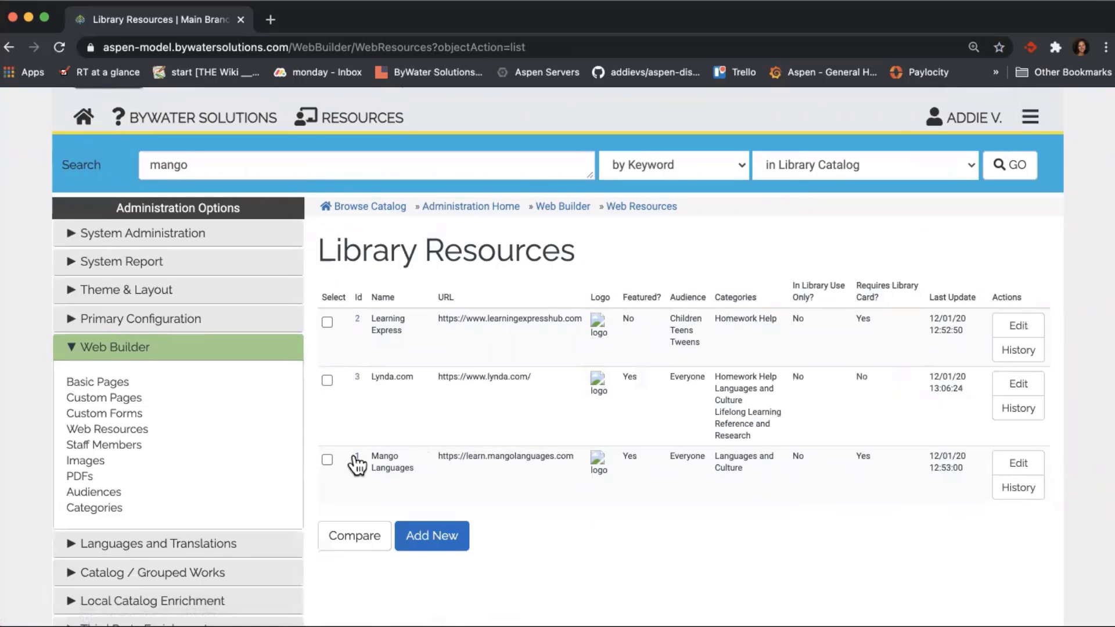
{"action": "left_click", "coordinate": [1028, 464]}
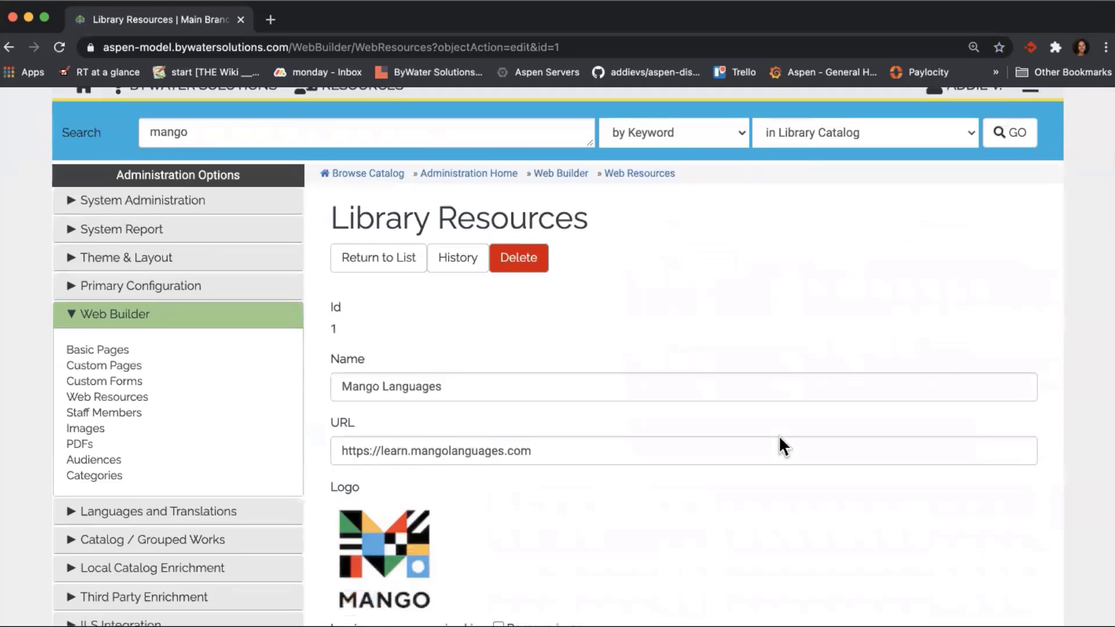
{"action": "scroll", "coordinate": [780, 440], "scroll_direction": "down", "scroll_amount": 2}
{"action": "scroll", "coordinate": [577, 227], "scroll_direction": "down", "scroll_amount": 3}
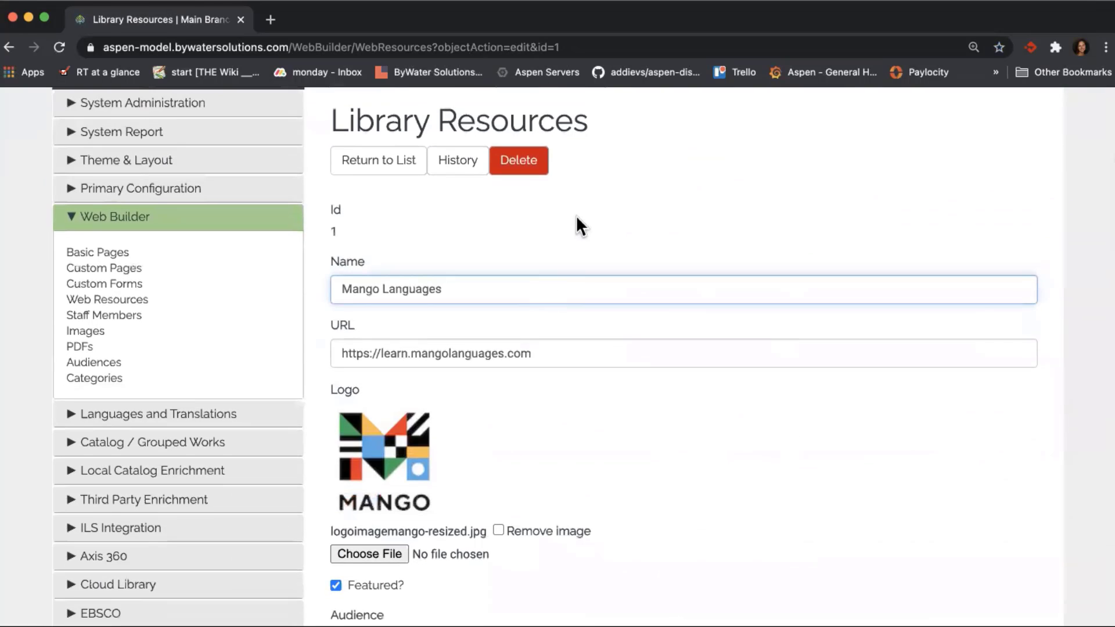
{"action": "left_click", "coordinate": [608, 289]}
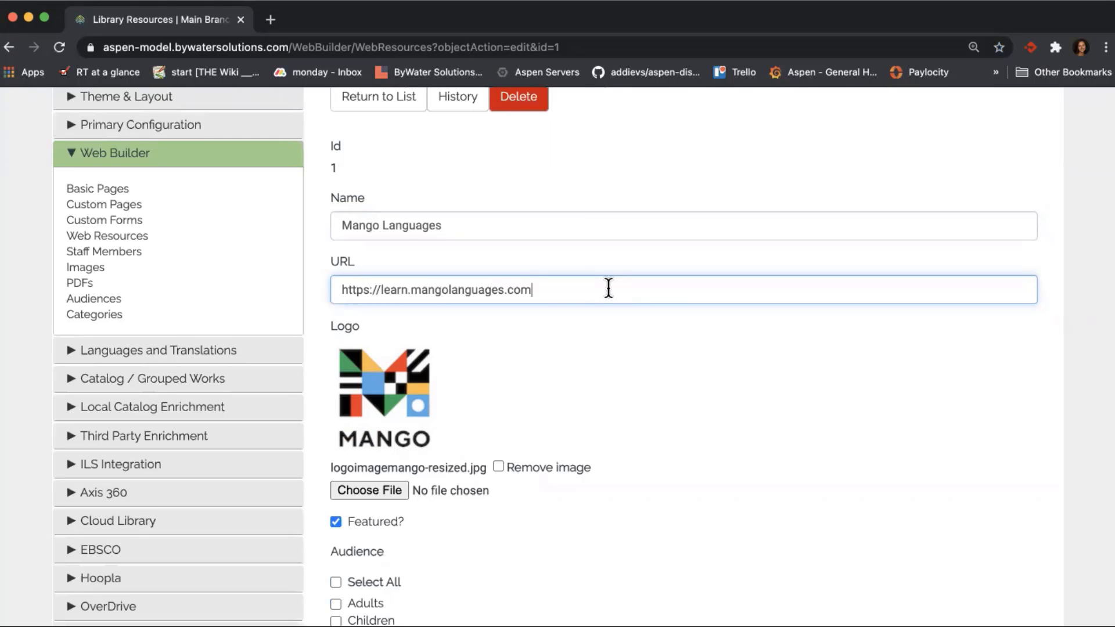
{"action": "scroll", "coordinate": [608, 288], "scroll_direction": "down", "scroll_amount": 2}
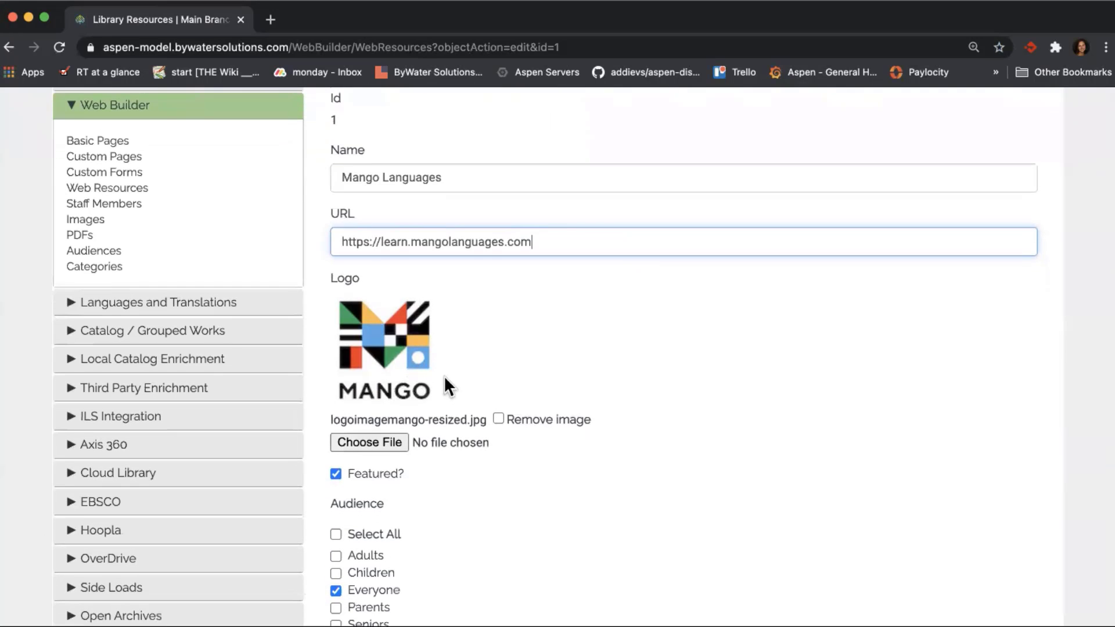
{"action": "scroll", "coordinate": [445, 378], "scroll_direction": "down", "scroll_amount": 5}
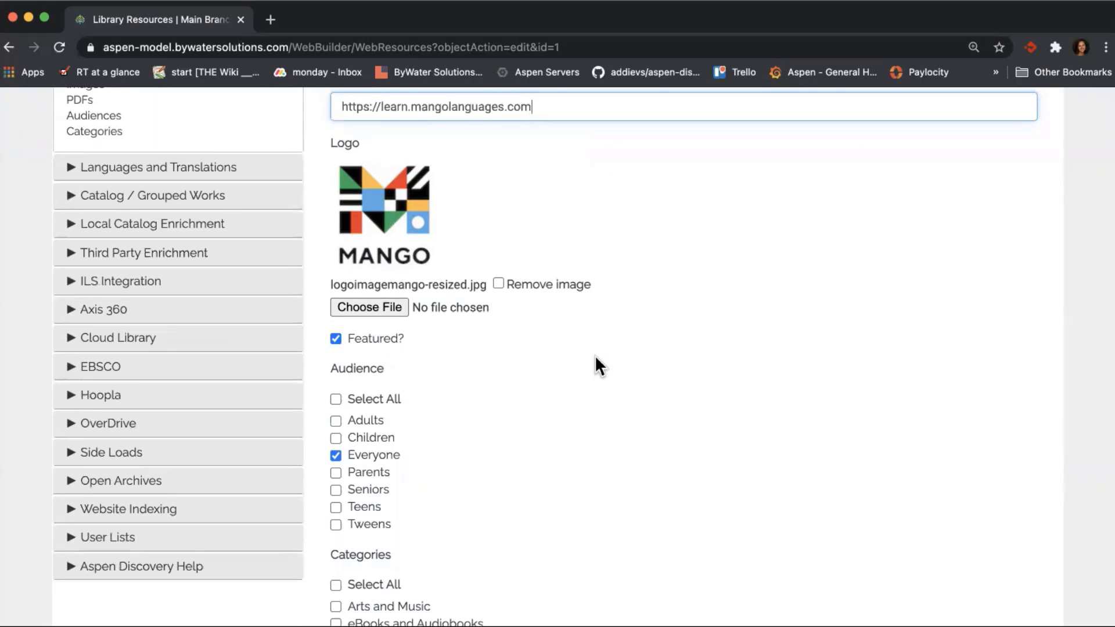
Open the site header's Resources page in a new browser tab, keeping the Mango Languages edit form open.
{"action": "scroll", "coordinate": [595, 356], "scroll_direction": "up", "scroll_amount": 10}
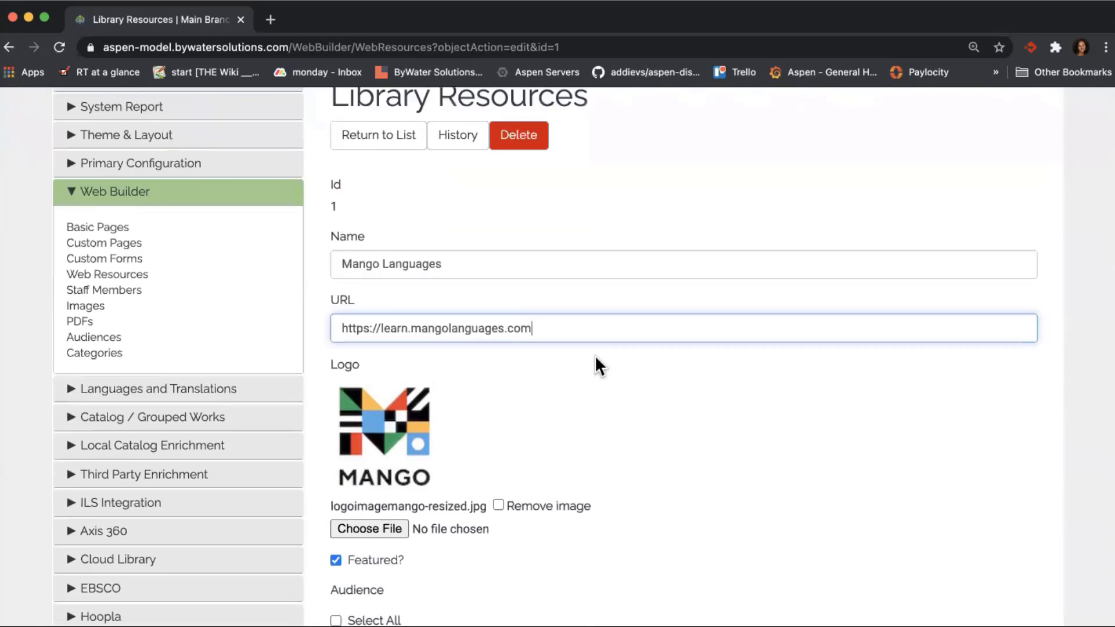
{"action": "scroll", "coordinate": [595, 354], "scroll_direction": "up", "scroll_amount": 5}
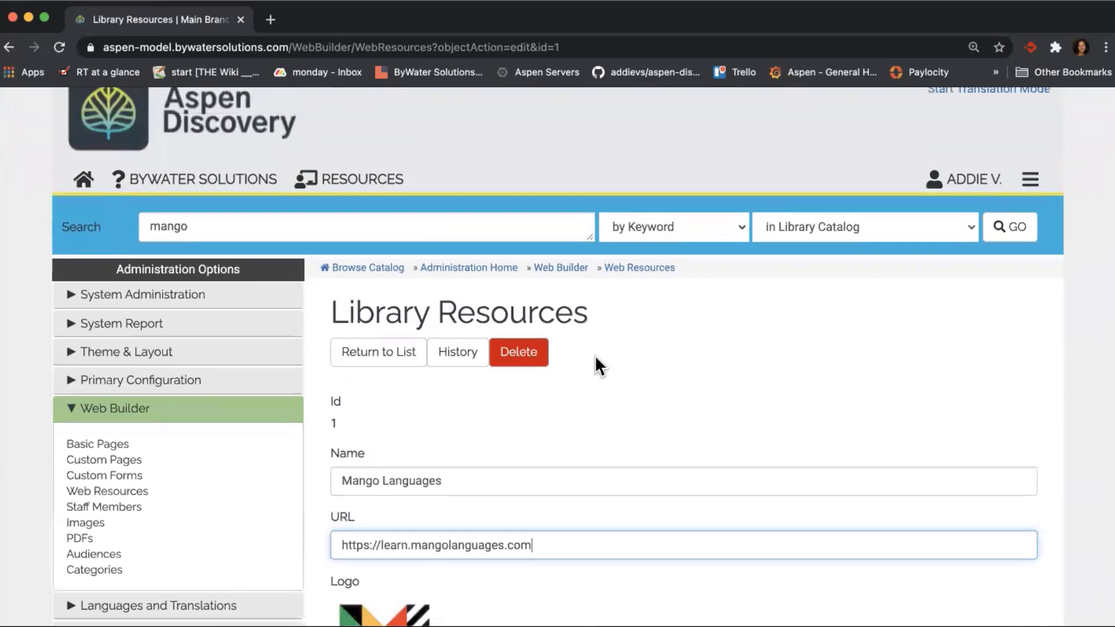
{"action": "right_click", "coordinate": [347, 180]}
{"action": "left_click", "coordinate": [378, 182]}
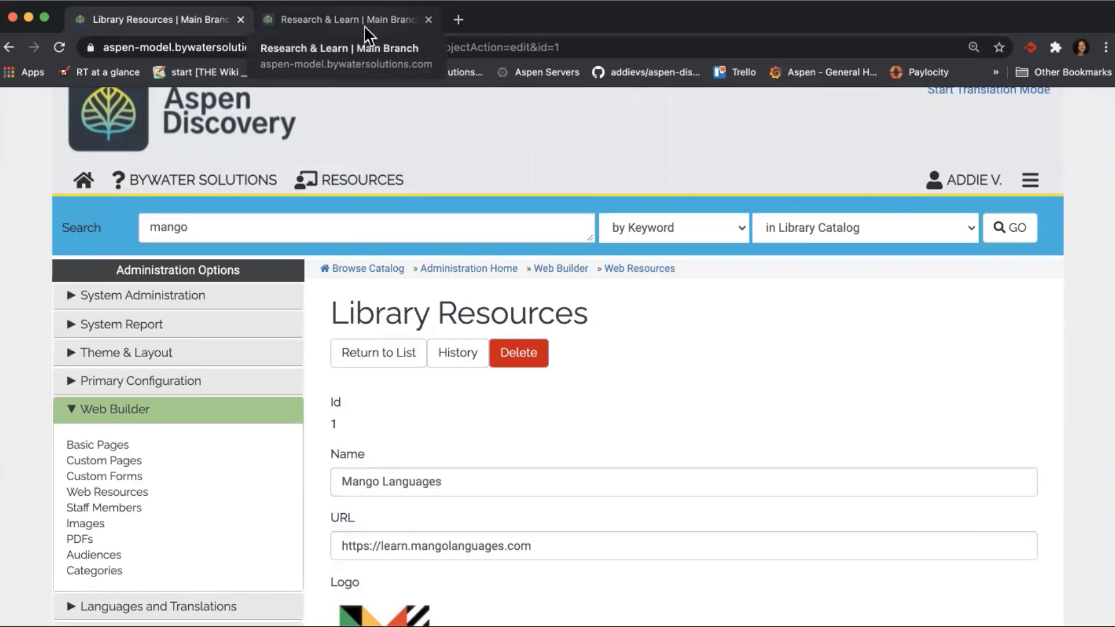
{"action": "left_click", "coordinate": [1031, 180]}
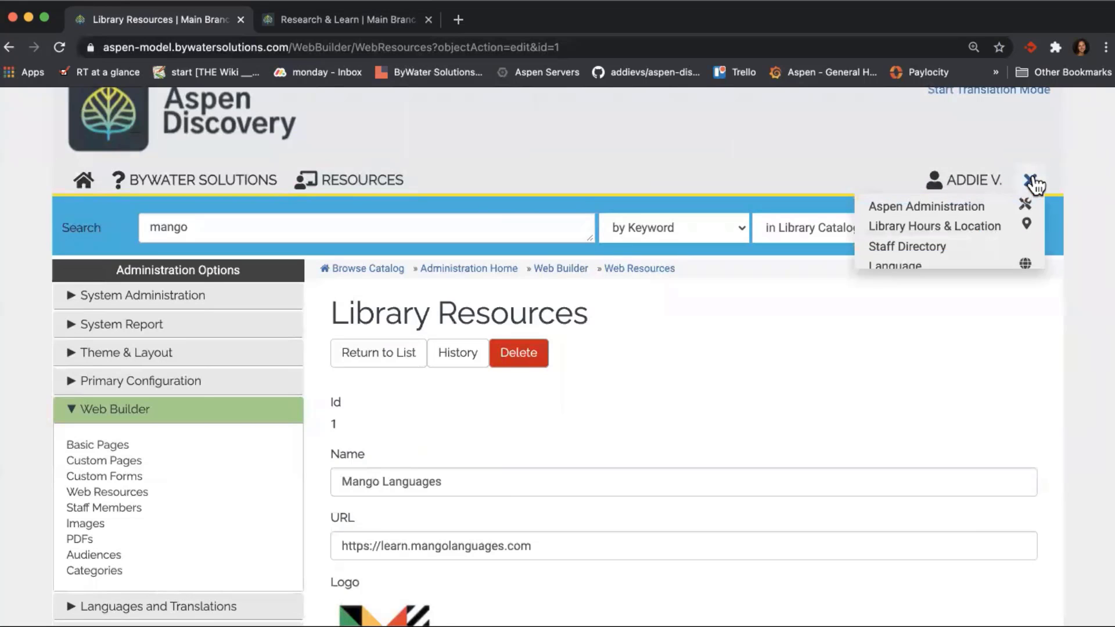
{"action": "left_click", "coordinate": [1038, 190]}
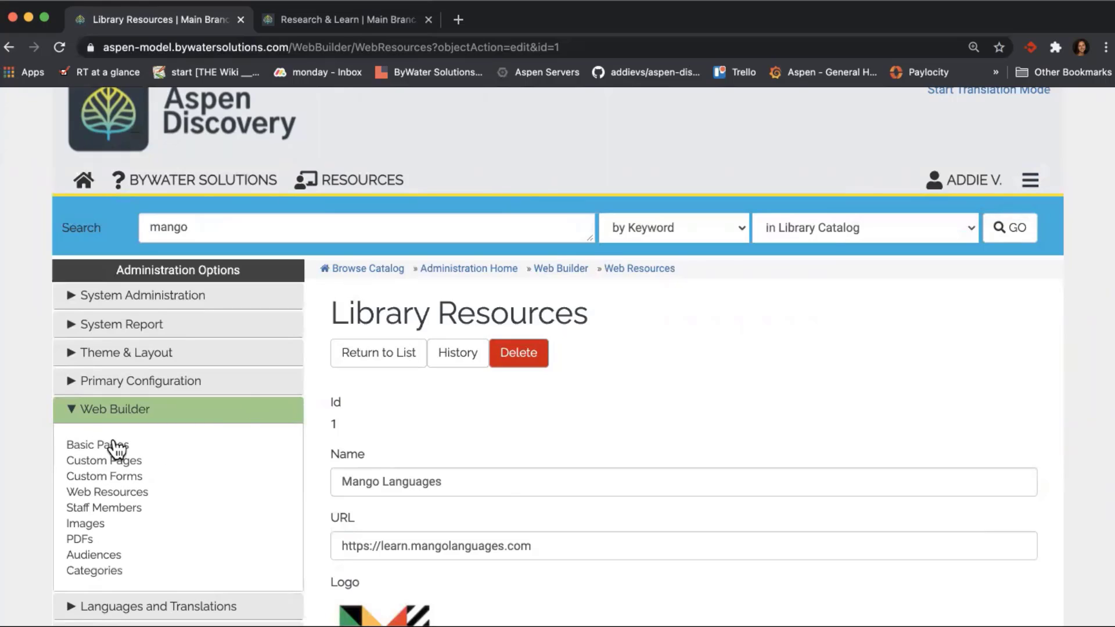
Switch to the Research & Learn page and examine its featured resource logos and the resource categories.
{"action": "left_click", "coordinate": [393, 26]}
{"action": "scroll", "coordinate": [458, 525], "scroll_direction": "down", "scroll_amount": 3}
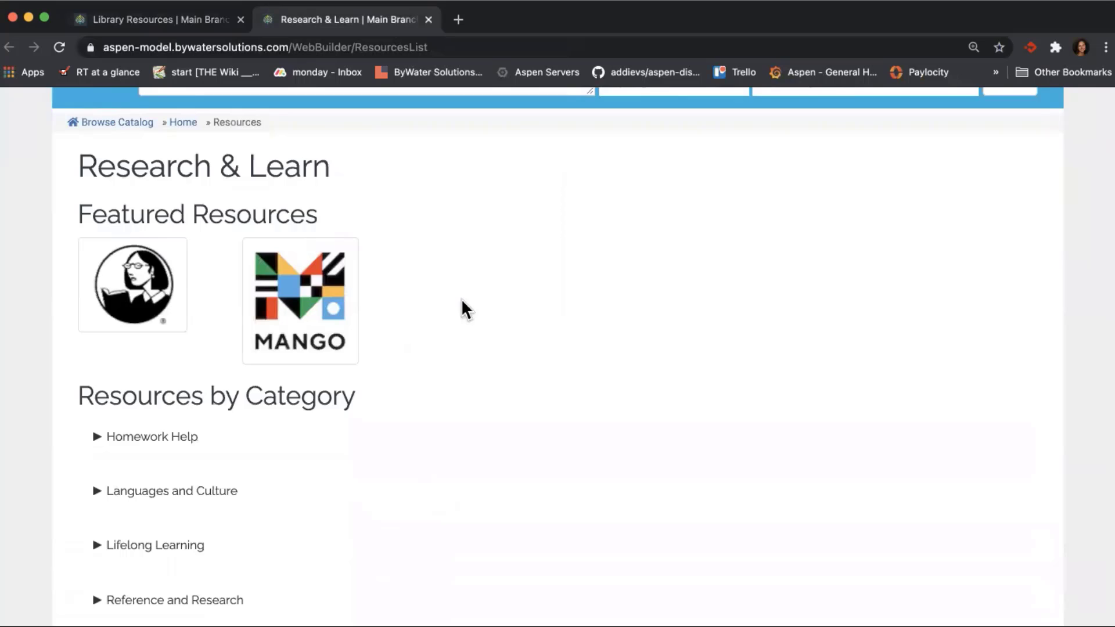
{"action": "scroll", "coordinate": [211, 256], "scroll_direction": "up", "scroll_amount": 1}
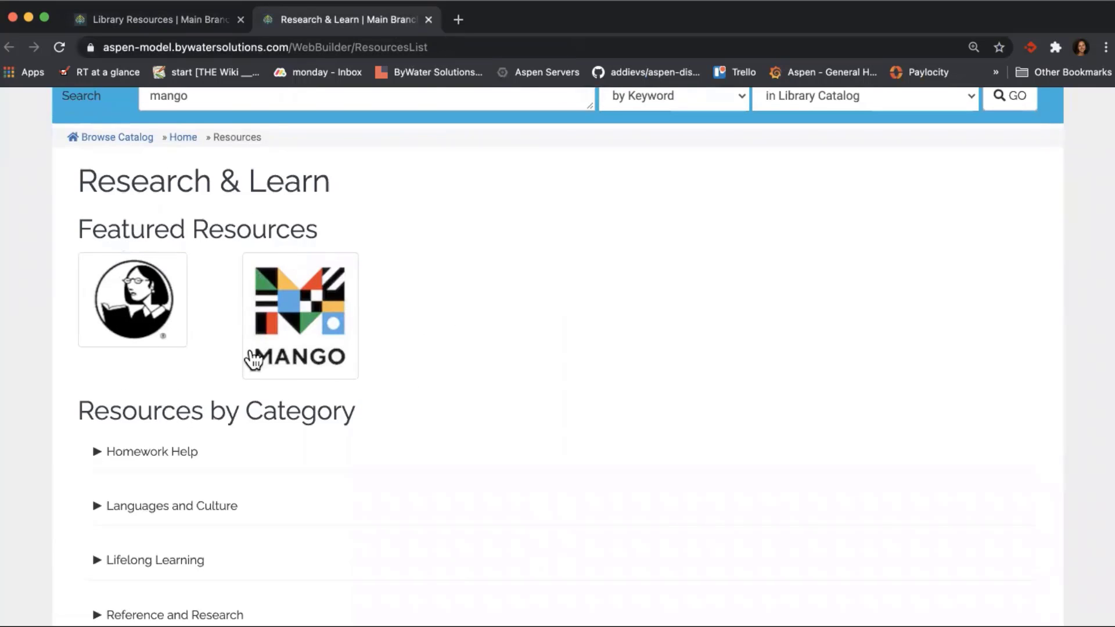
{"action": "scroll", "coordinate": [322, 406], "scroll_direction": "up", "scroll_amount": 1}
{"action": "scroll", "coordinate": [325, 417], "scroll_direction": "up", "scroll_amount": 1}
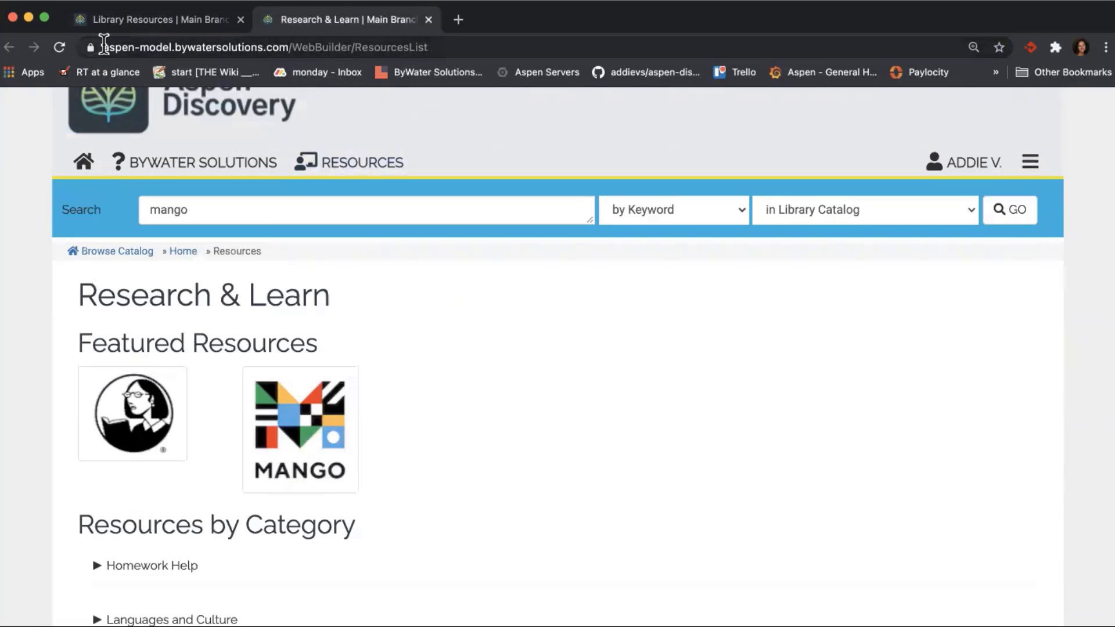
Highlight the WebBuilder and ResourcesList parts of the Research & Learn page's web address.
{"action": "left_click_drag", "start_coordinate": [100, 47], "coordinate": [342, 45]}
{"action": "double_click", "coordinate": [343, 45]}
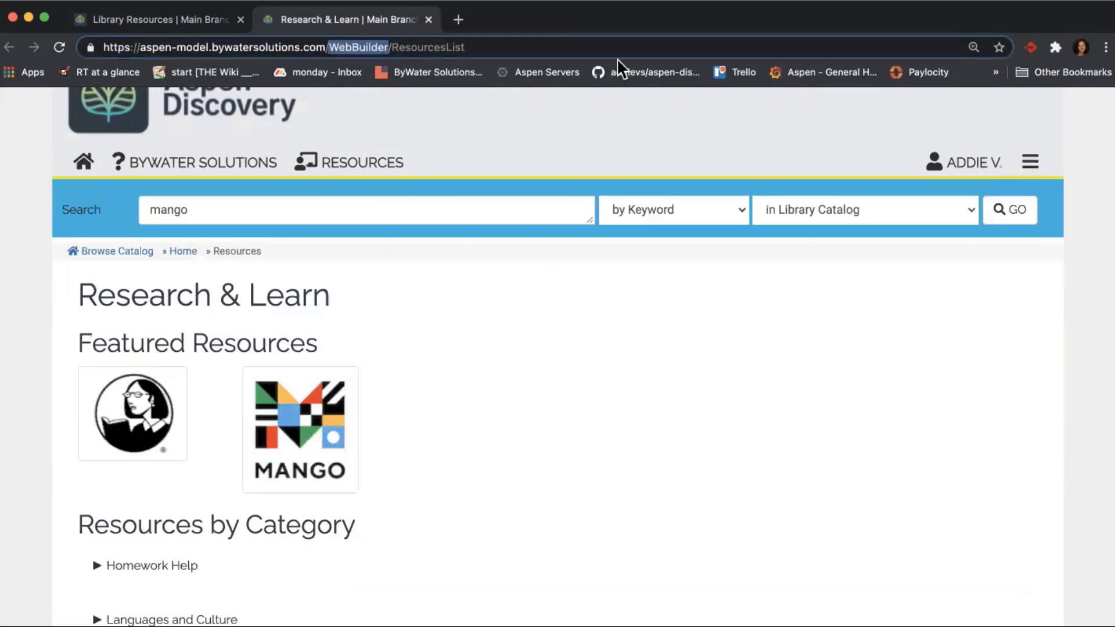
{"action": "double_click", "coordinate": [456, 46]}
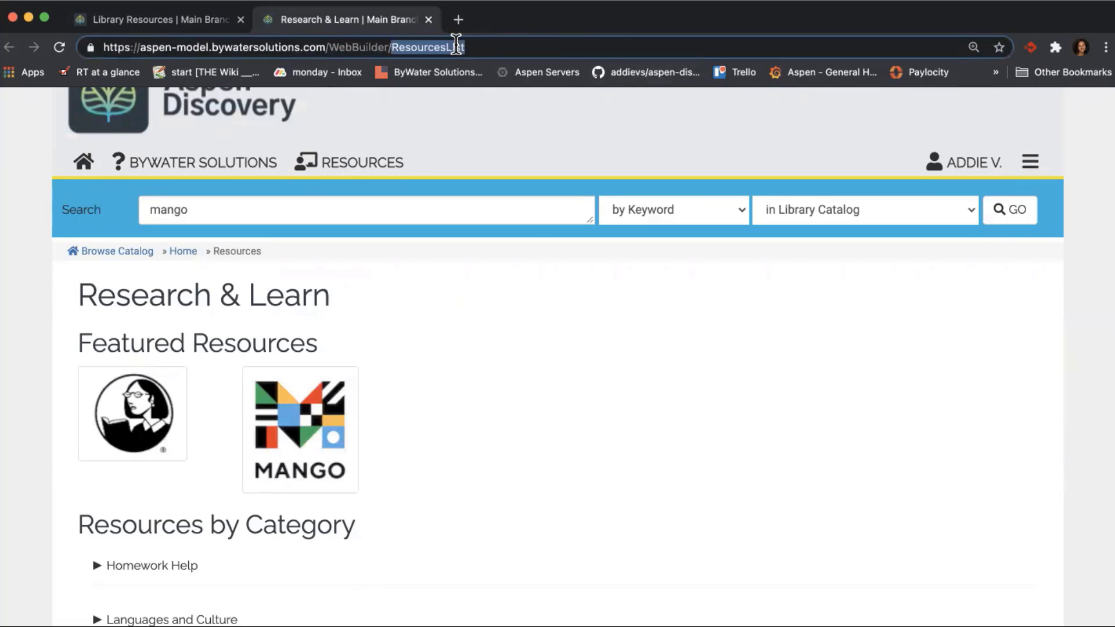
Compare the Mango Languages edit form with the Research & Learn page's Featured Resources and Resources by Category sections.
{"action": "left_click", "coordinate": [181, 22]}
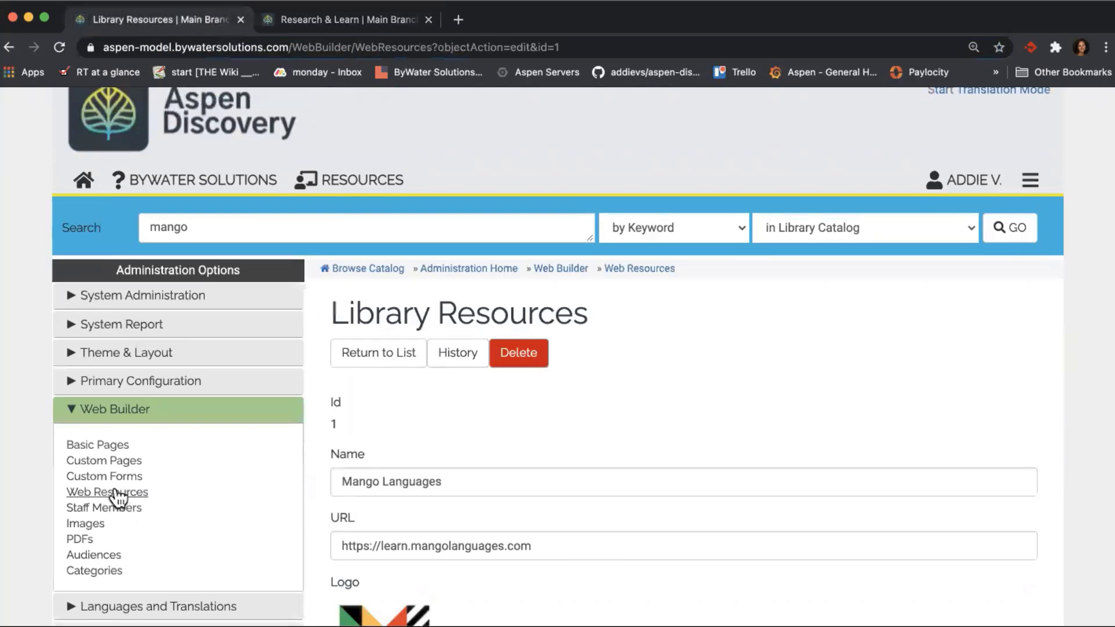
{"action": "left_click", "coordinate": [344, 19]}
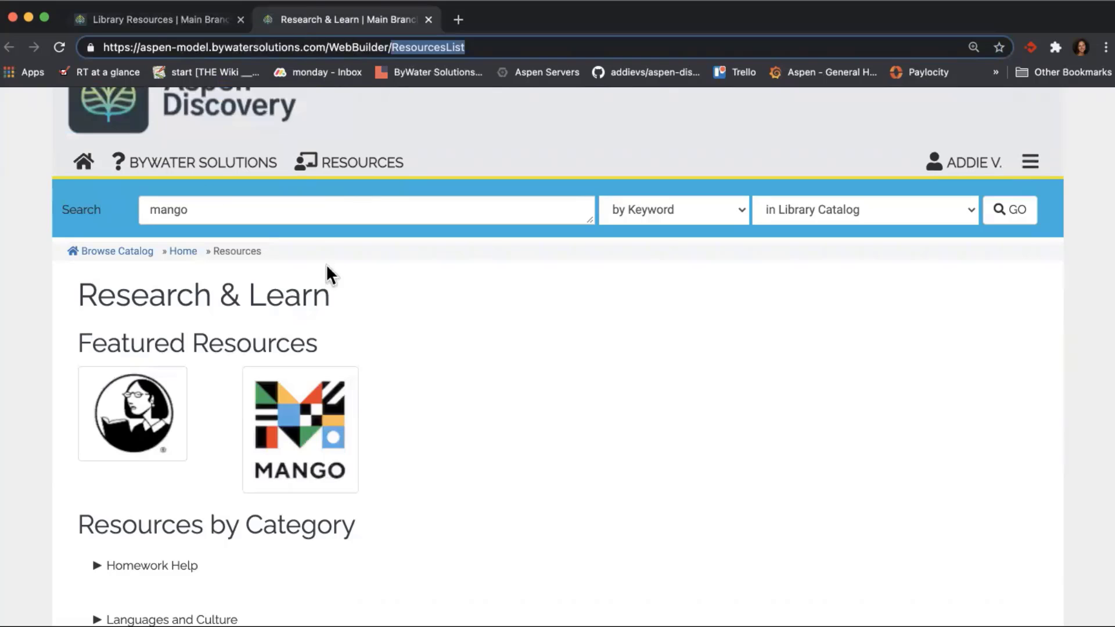
{"action": "scroll", "coordinate": [219, 498], "scroll_direction": "down", "scroll_amount": 4}
{"action": "scroll", "coordinate": [220, 498], "scroll_direction": "up", "scroll_amount": 3}
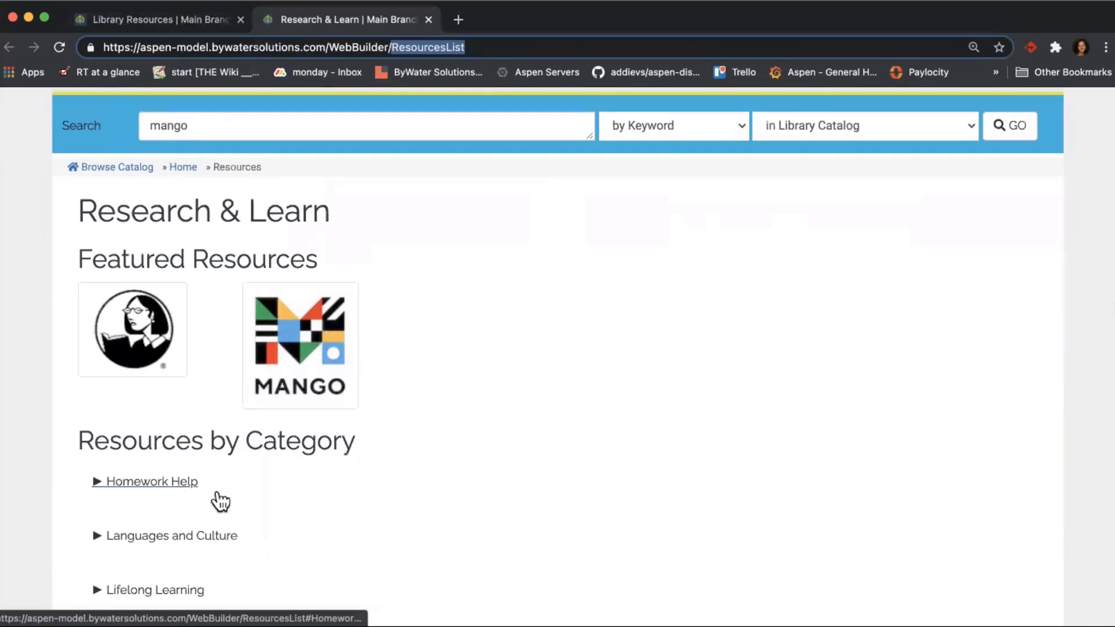
{"action": "scroll", "coordinate": [220, 497], "scroll_direction": "down", "scroll_amount": 1}
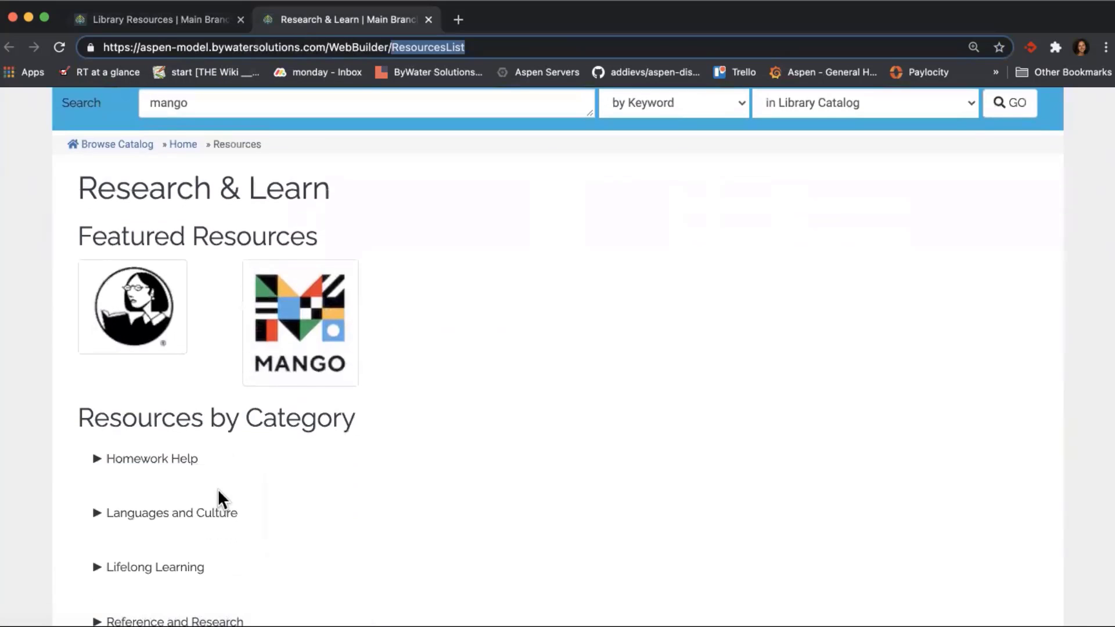
{"action": "scroll", "coordinate": [217, 494], "scroll_direction": "up", "scroll_amount": 3}
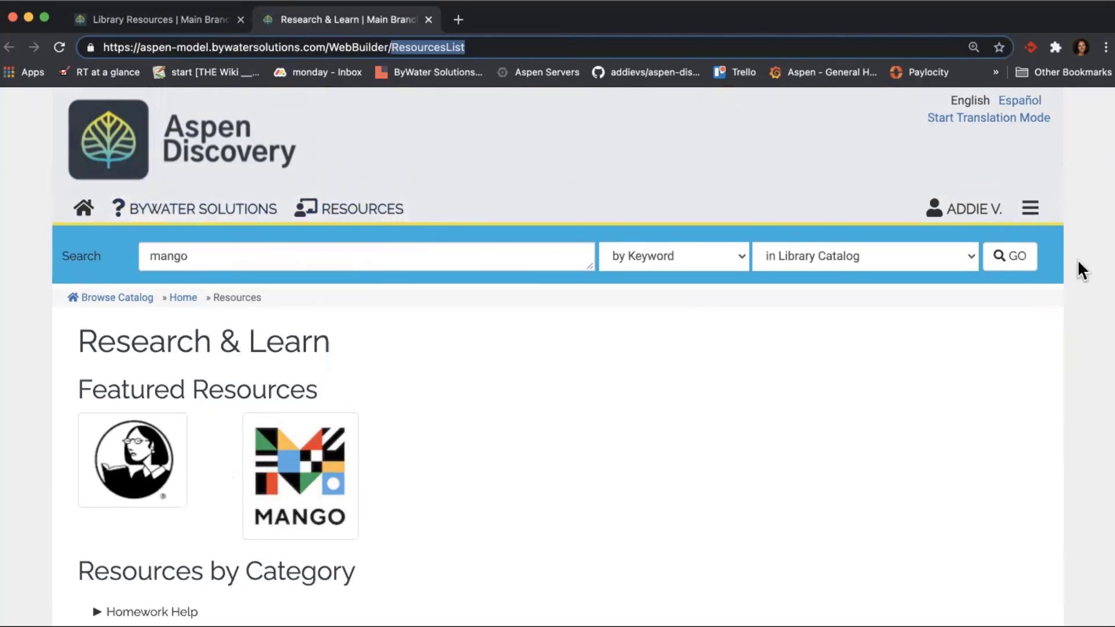
{"action": "left_click", "coordinate": [1030, 208]}
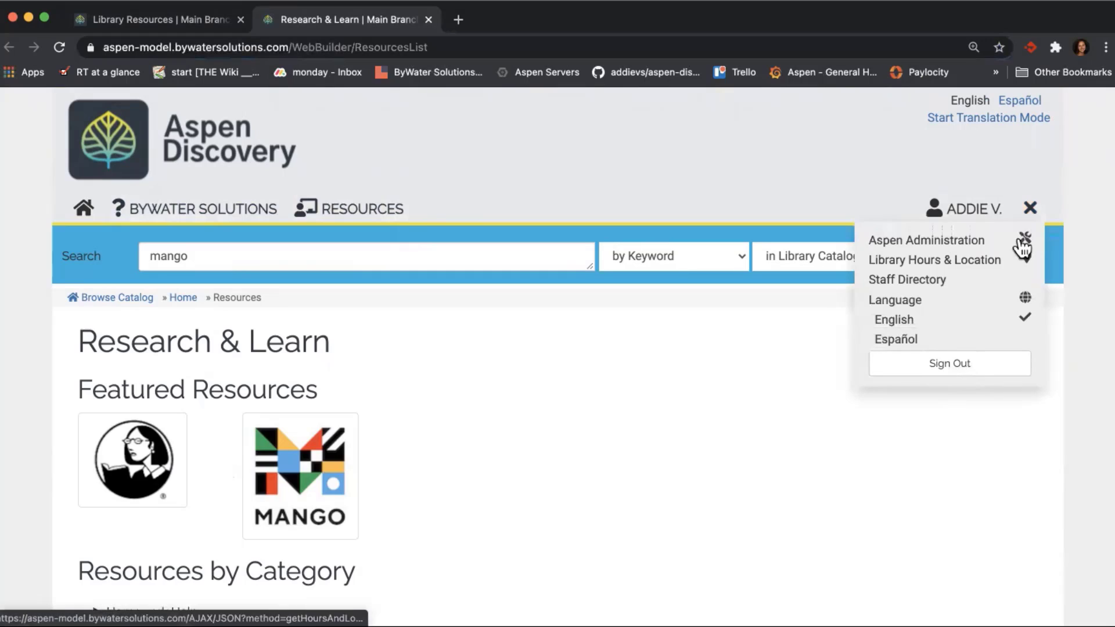
{"action": "left_click", "coordinate": [1030, 208]}
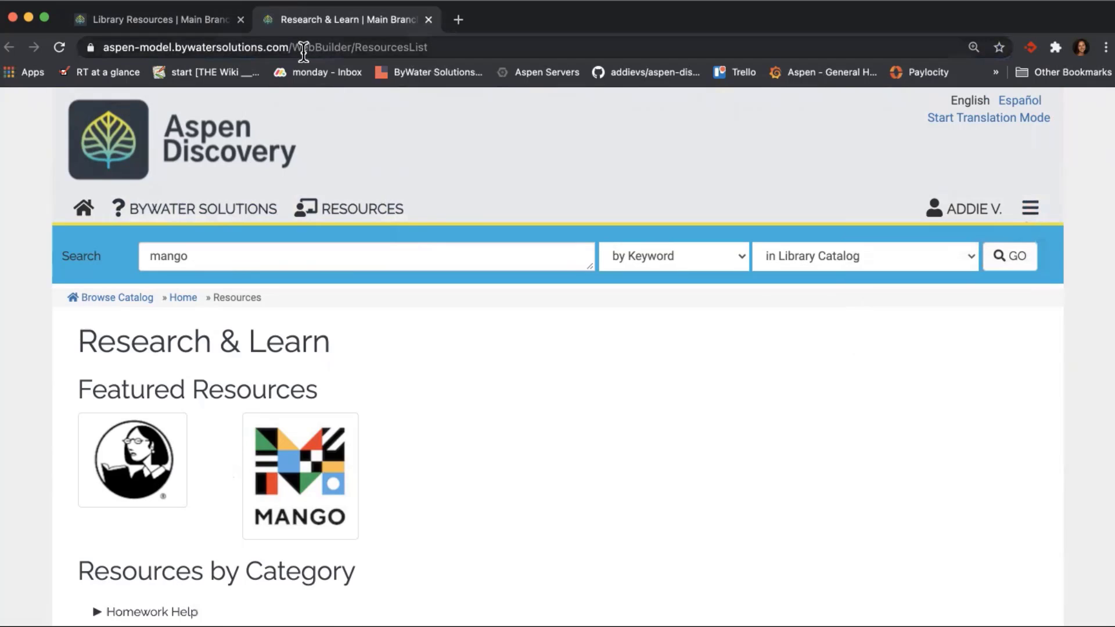
Return to the Mango Languages edit form and review its Audience, Categories, In Library Use Only and Requires Library Card options.
{"action": "left_click", "coordinate": [185, 27]}
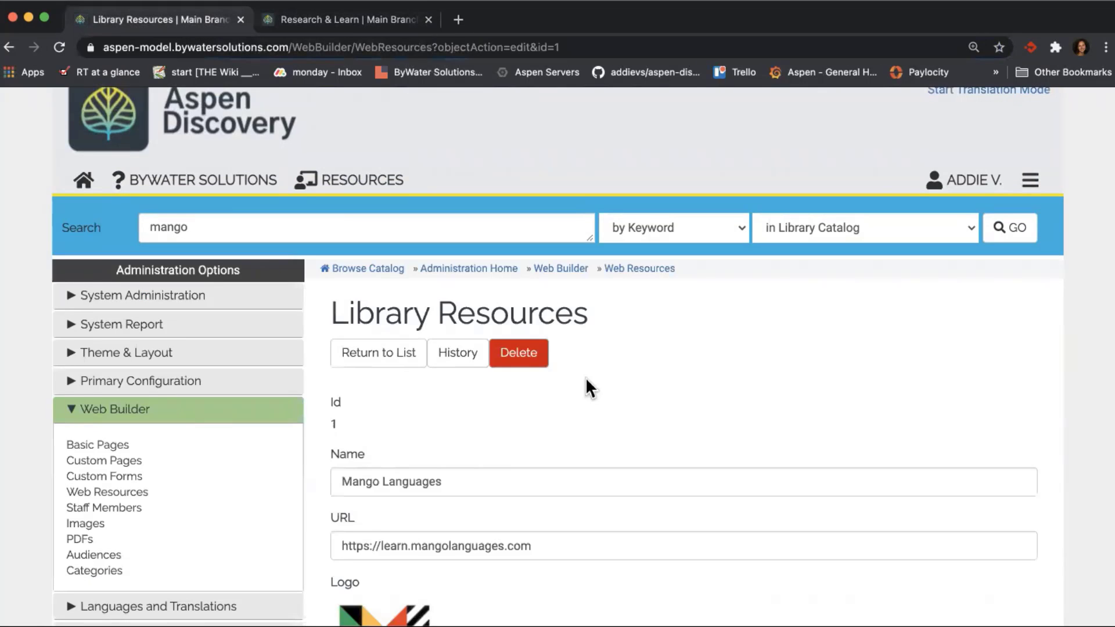
{"action": "scroll", "coordinate": [585, 379], "scroll_direction": "down", "scroll_amount": 10}
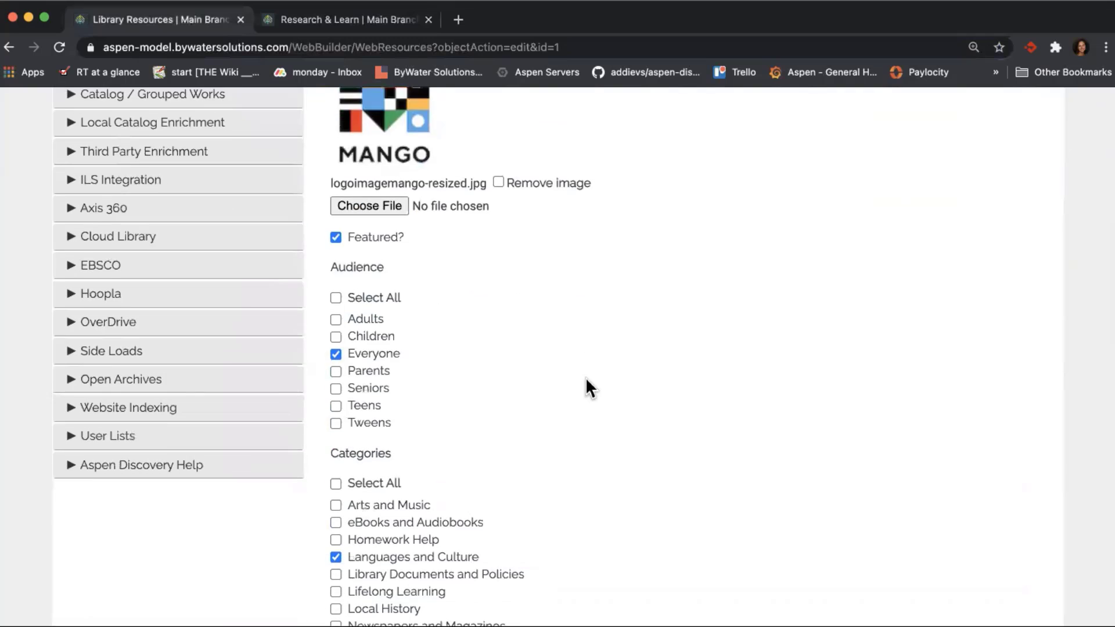
{"action": "scroll", "coordinate": [586, 378], "scroll_direction": "down", "scroll_amount": 5}
{"action": "scroll", "coordinate": [586, 378], "scroll_direction": "up", "scroll_amount": 2}
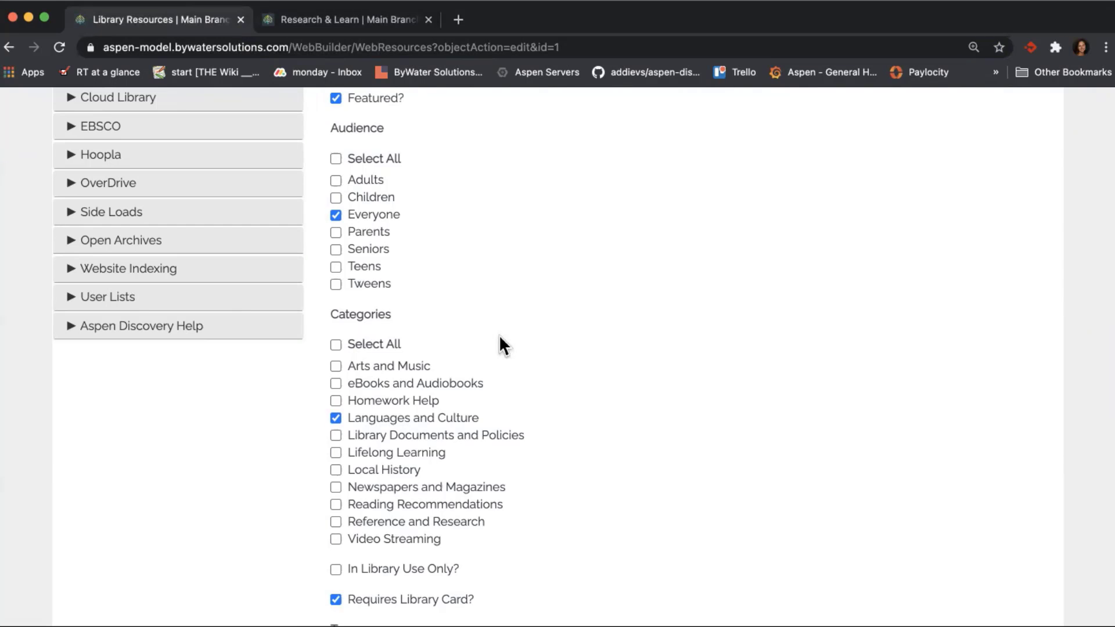
{"action": "scroll", "coordinate": [499, 336], "scroll_direction": "up", "scroll_amount": 5}
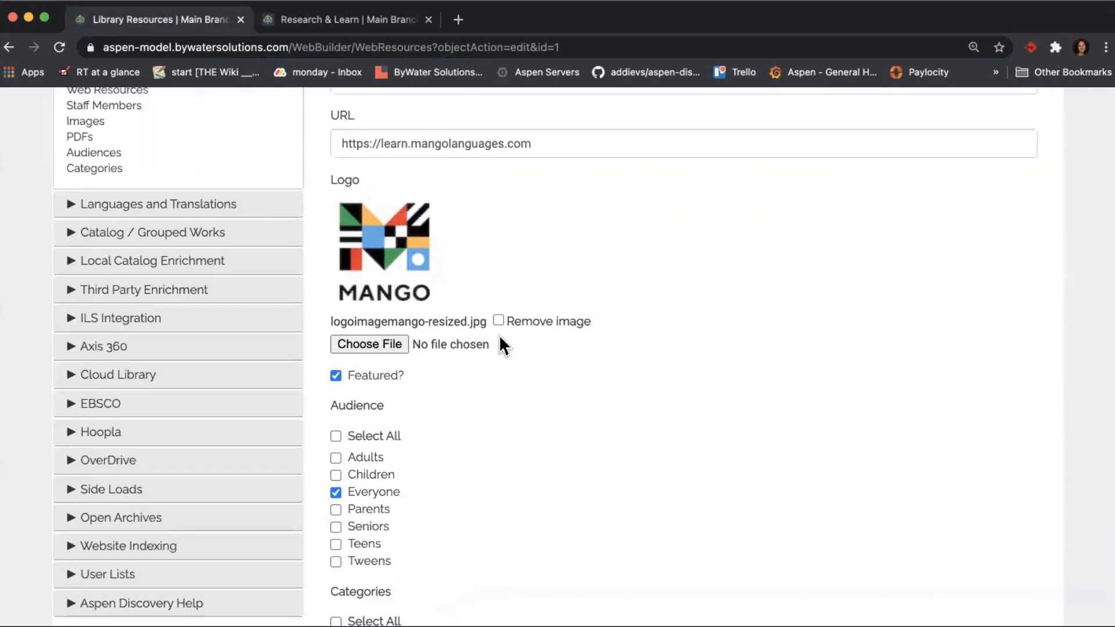
{"action": "scroll", "coordinate": [499, 339], "scroll_direction": "up", "scroll_amount": 1}
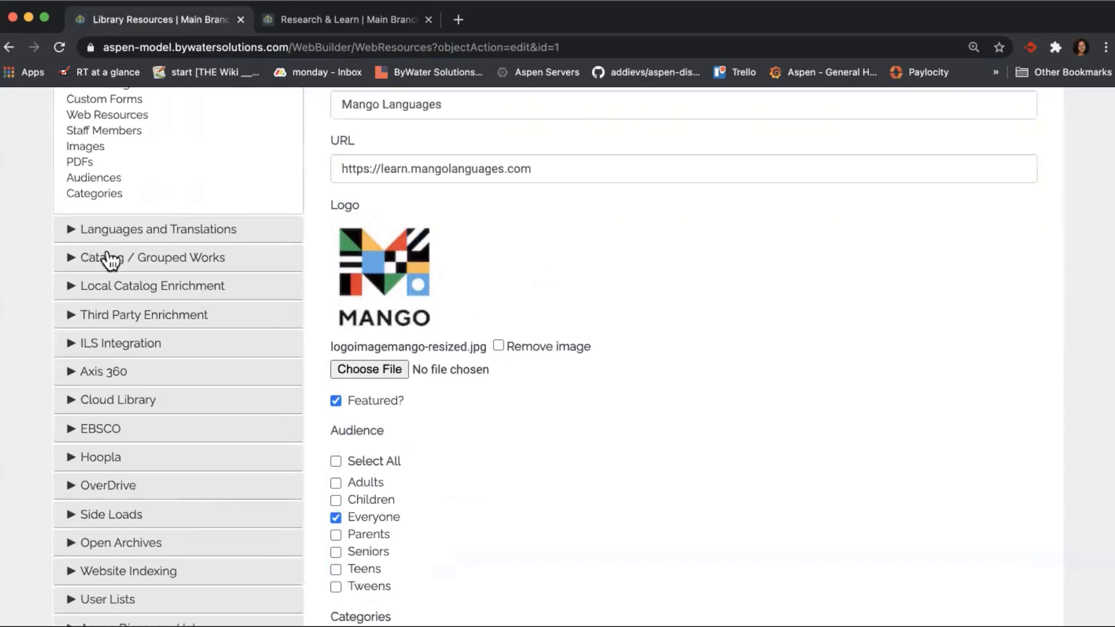
Open the Web Builder Audiences list in a new browser tab and review the available audiences.
{"action": "scroll", "coordinate": [110, 196], "scroll_direction": "up", "scroll_amount": 2}
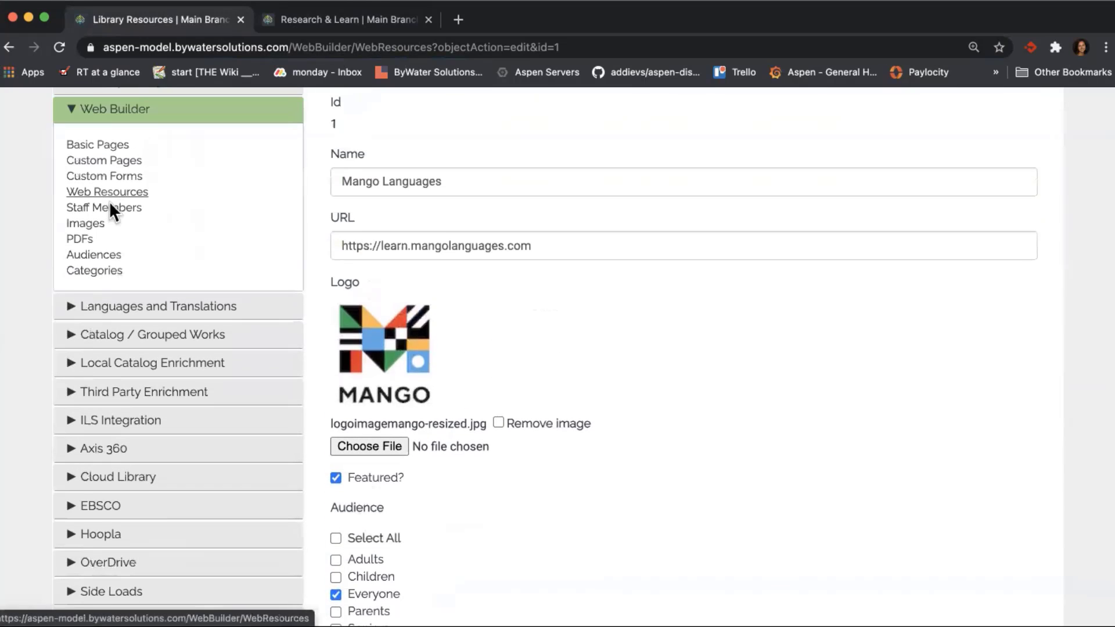
{"action": "right_click", "coordinate": [111, 258]}
{"action": "left_click", "coordinate": [146, 260]}
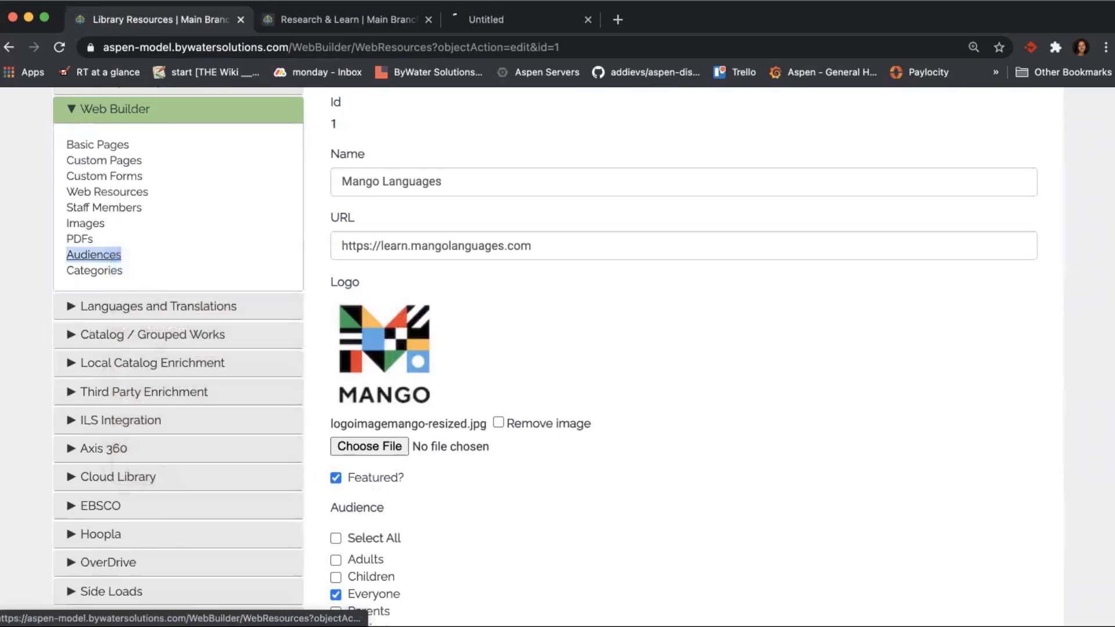
{"action": "left_click", "coordinate": [570, 24]}
{"action": "scroll", "coordinate": [697, 307], "scroll_direction": "down", "scroll_amount": 3}
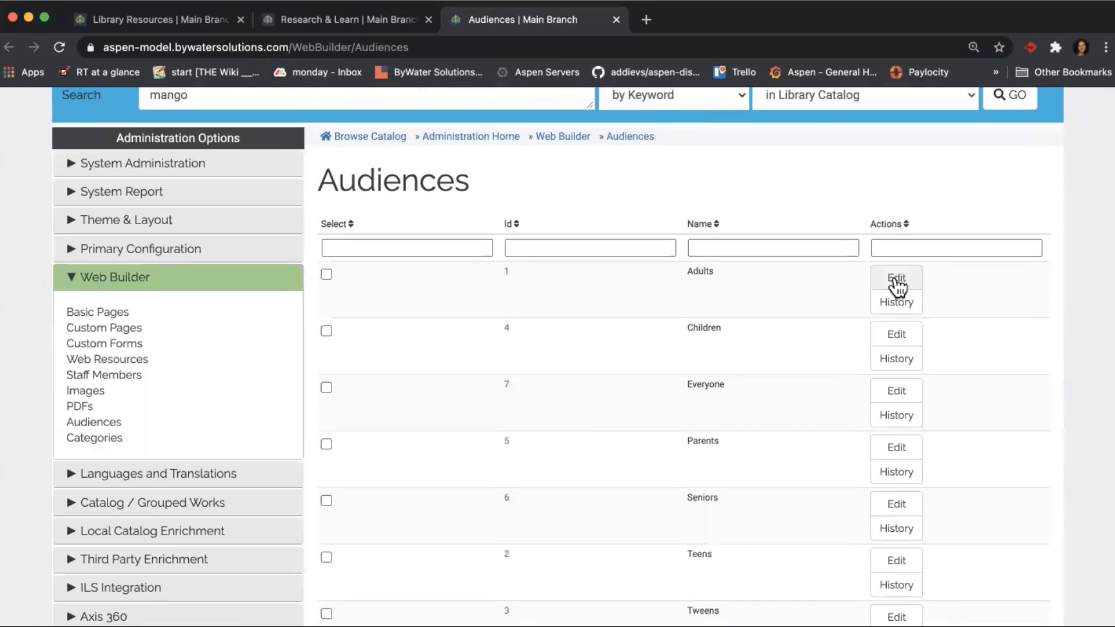
View the edit form of the Tweens audience and return to the Audiences list.
{"action": "scroll", "coordinate": [897, 284], "scroll_direction": "down", "scroll_amount": 4}
{"action": "left_click", "coordinate": [899, 407]}
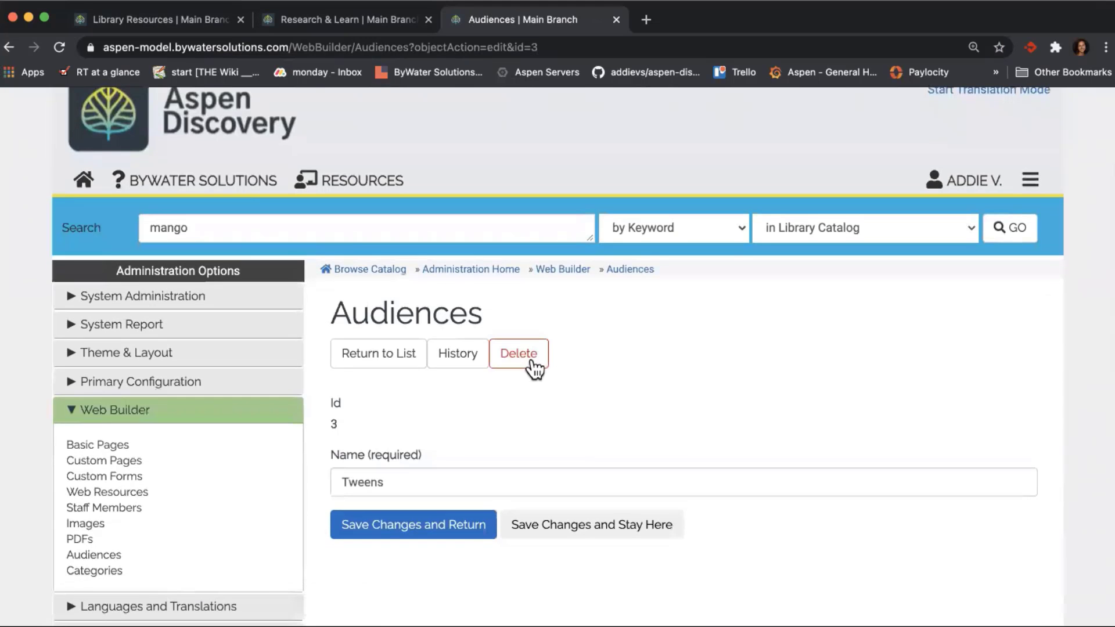
{"action": "left_click", "coordinate": [533, 366]}
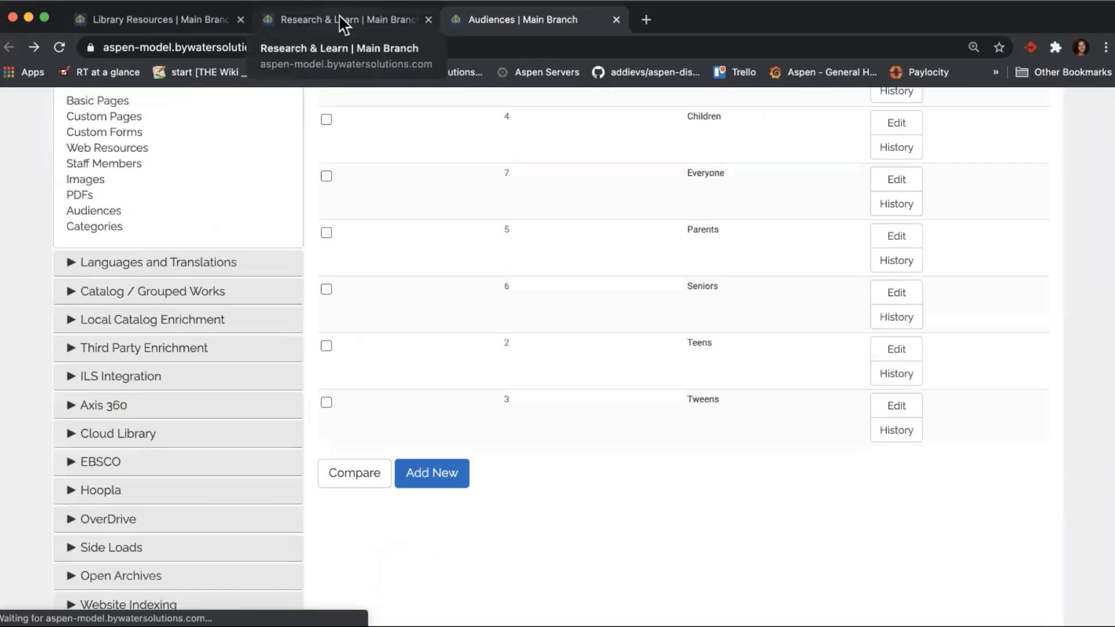
On the Research & Learn page, expand the Homework Help, Languages and Culture, and Lifelong Learning categories to view their resources.
{"action": "left_click", "coordinate": [340, 15]}
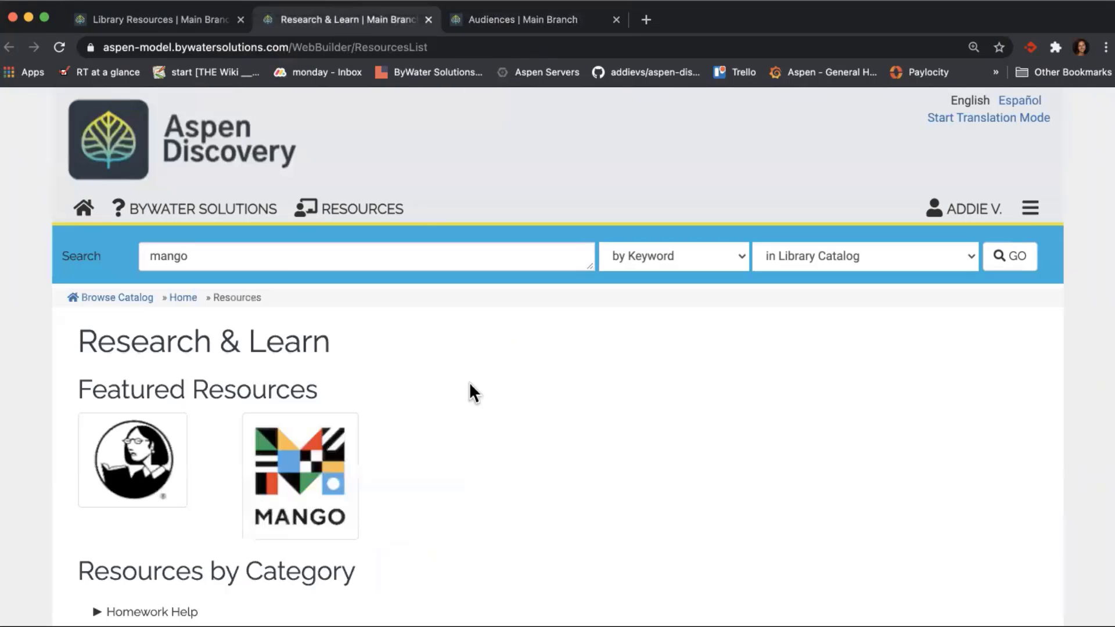
{"action": "scroll", "coordinate": [468, 381], "scroll_direction": "down", "scroll_amount": 5}
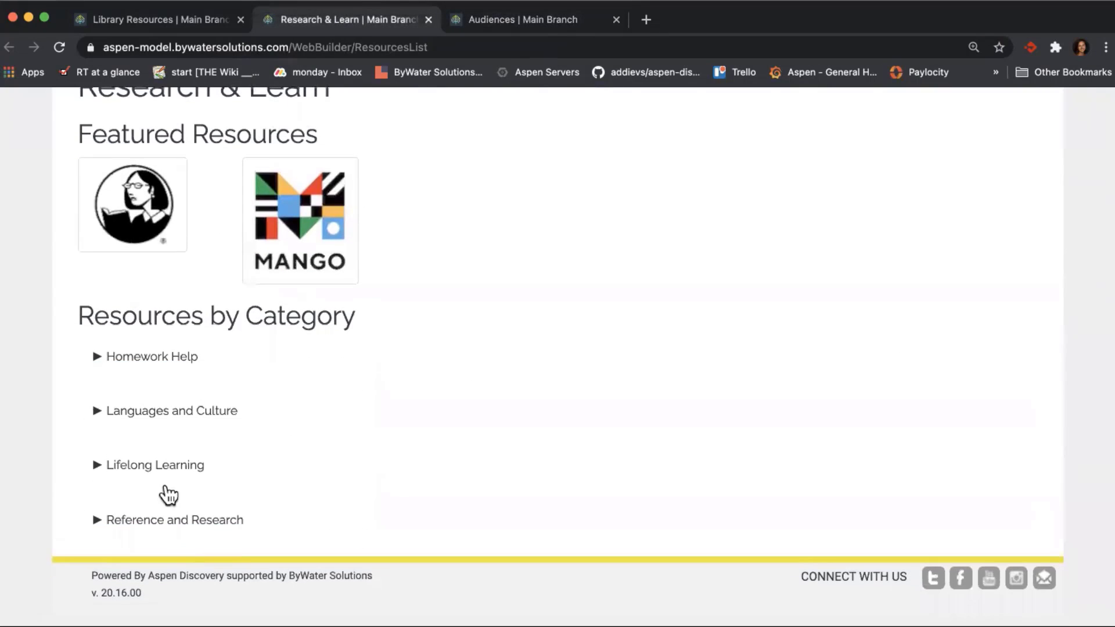
{"action": "left_click", "coordinate": [192, 357]}
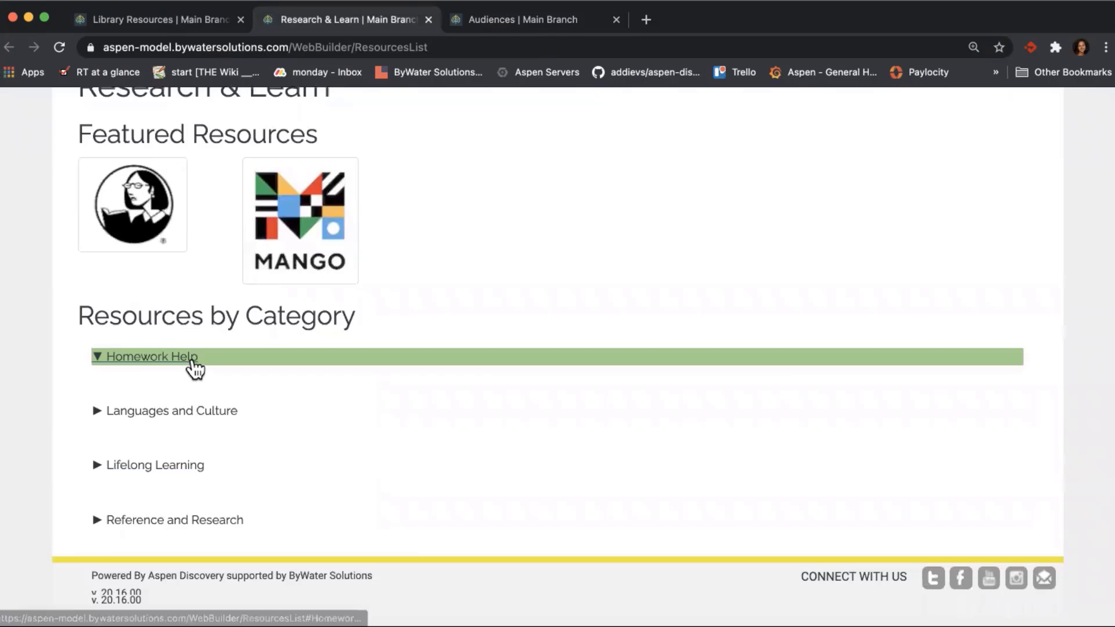
{"action": "scroll", "coordinate": [193, 377], "scroll_direction": "down", "scroll_amount": 4}
{"action": "left_click", "coordinate": [186, 412]}
{"action": "scroll", "coordinate": [183, 453], "scroll_direction": "down", "scroll_amount": 3}
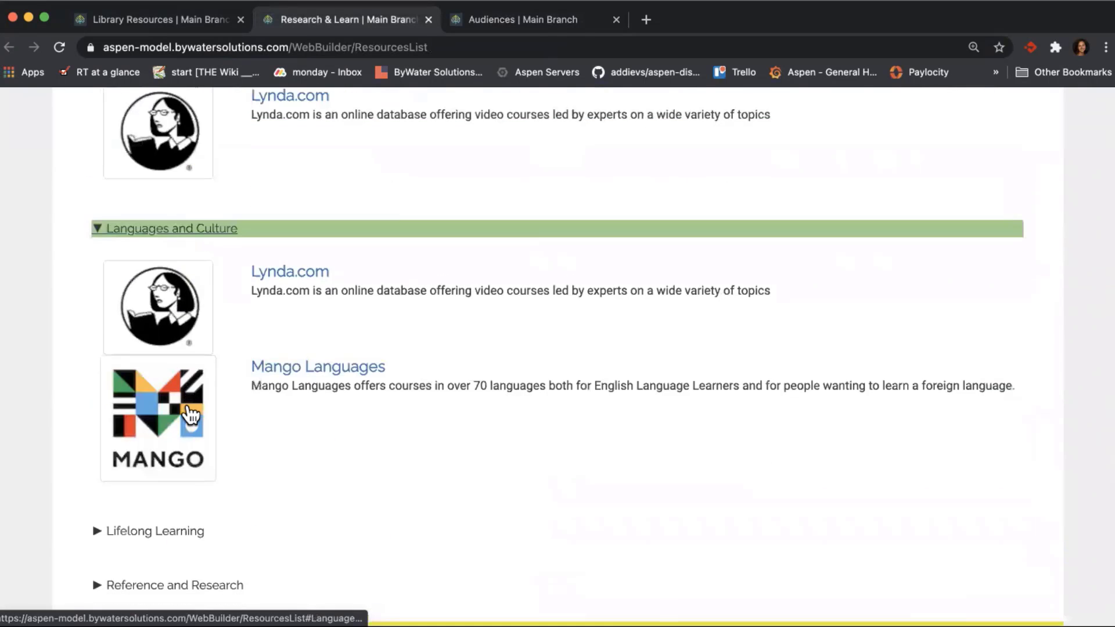
{"action": "scroll", "coordinate": [177, 476], "scroll_direction": "down", "scroll_amount": 1}
{"action": "left_click", "coordinate": [176, 471]}
{"action": "scroll", "coordinate": [172, 473], "scroll_direction": "down", "scroll_amount": 2}
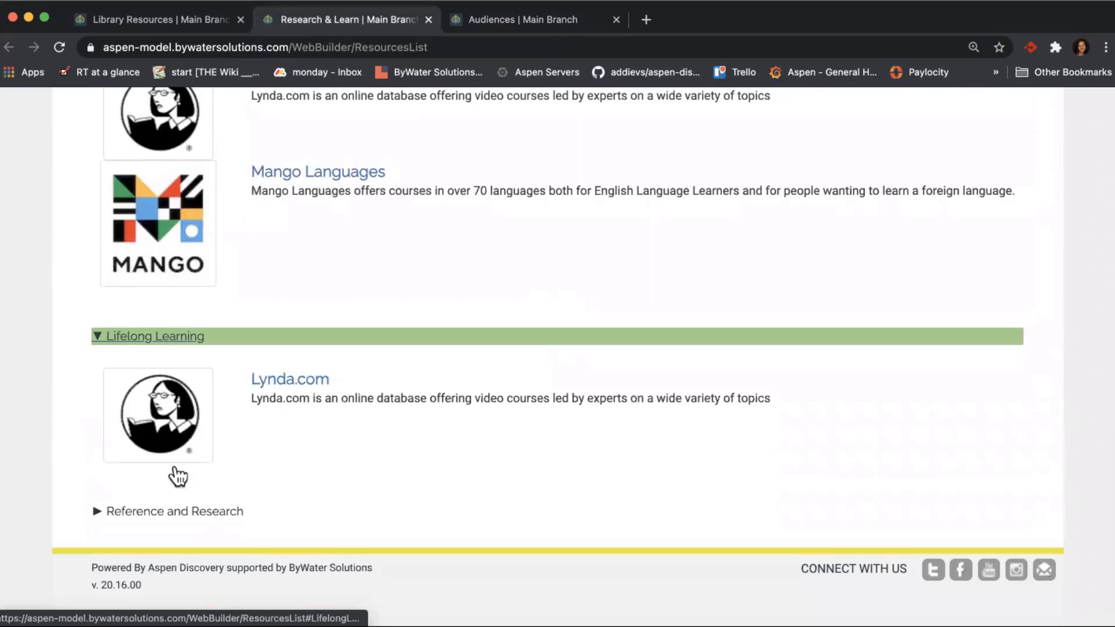
Return to the Mango Languages edit form and review its Featured, Audience, Categories and Requires Library Card settings.
{"action": "left_click", "coordinate": [197, 22]}
{"action": "scroll", "coordinate": [456, 395], "scroll_direction": "down", "scroll_amount": 5}
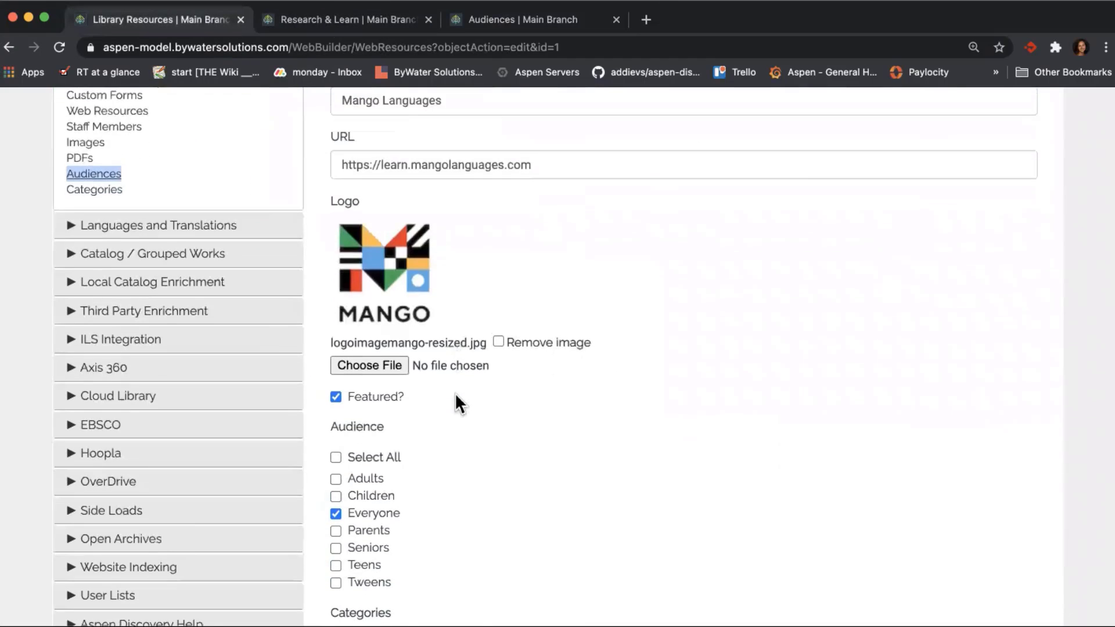
{"action": "scroll", "coordinate": [455, 392], "scroll_direction": "down", "scroll_amount": 4}
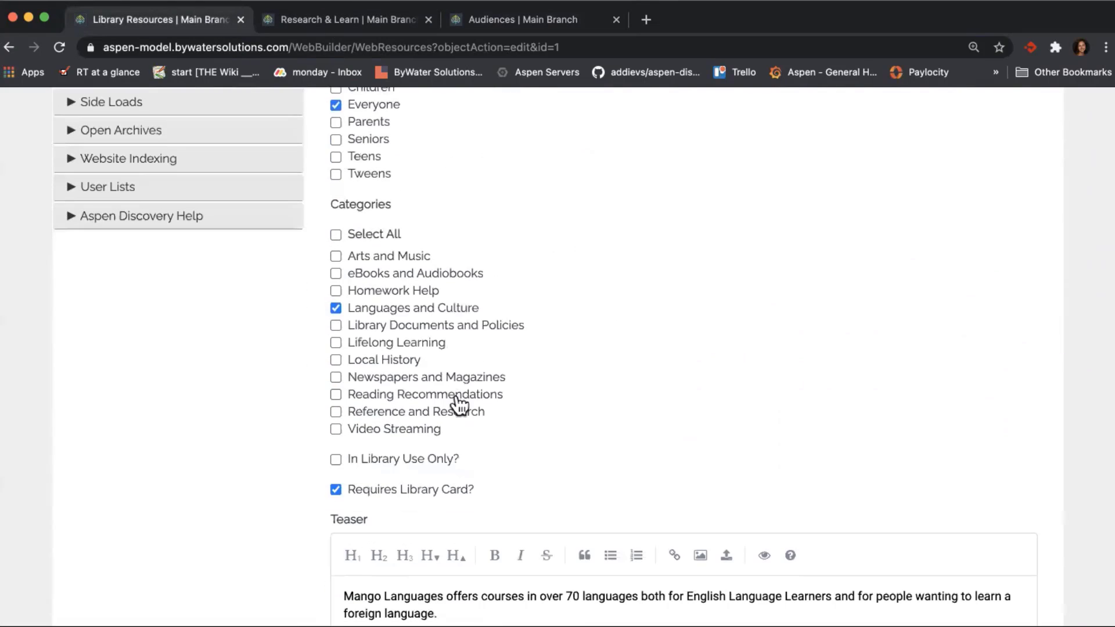
{"action": "scroll", "coordinate": [430, 464], "scroll_direction": "down", "scroll_amount": 3}
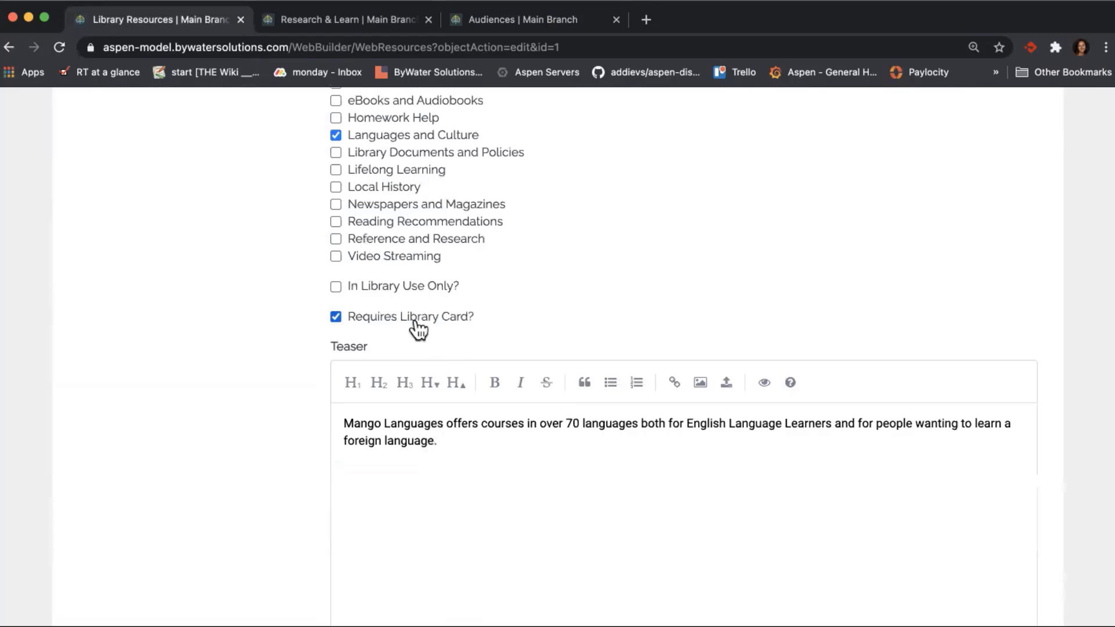
Highlight the Mango Languages Teaser text and review the Description and Libraries fields of the edit form.
{"action": "scroll", "coordinate": [670, 350], "scroll_direction": "down", "scroll_amount": 3}
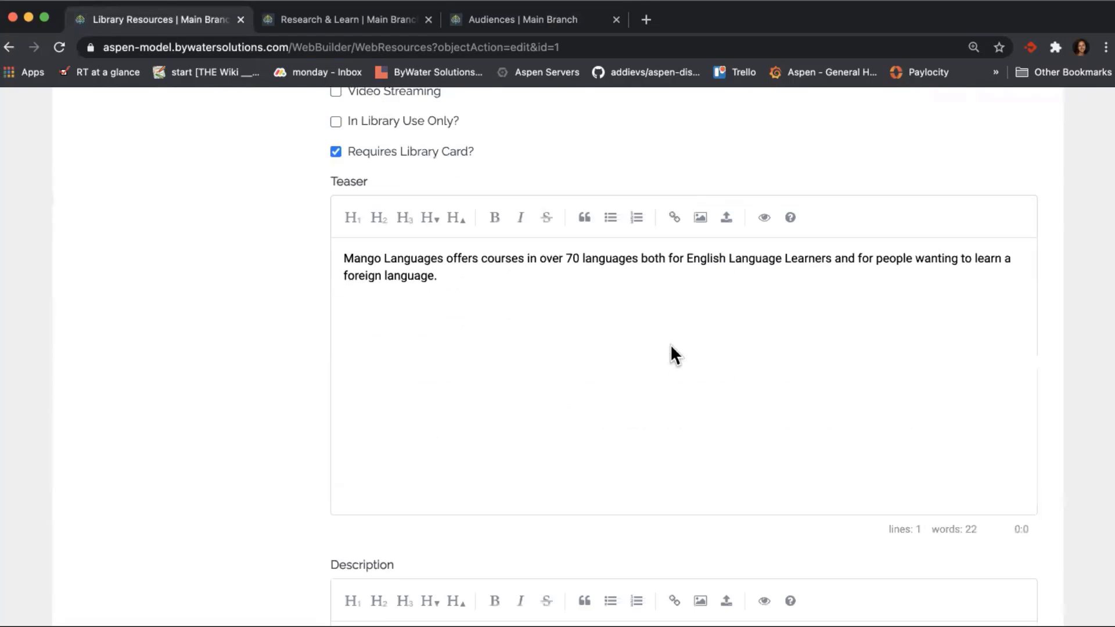
{"action": "left_click_drag", "start_coordinate": [505, 312], "coordinate": [292, 244]}
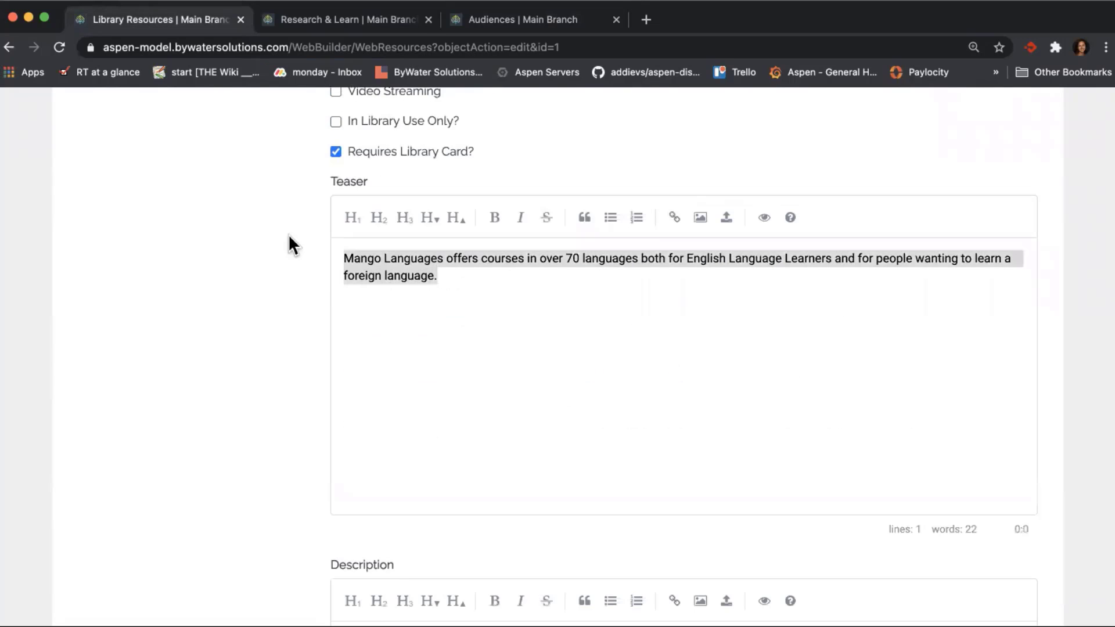
{"action": "scroll", "coordinate": [311, 348], "scroll_direction": "down", "scroll_amount": 6}
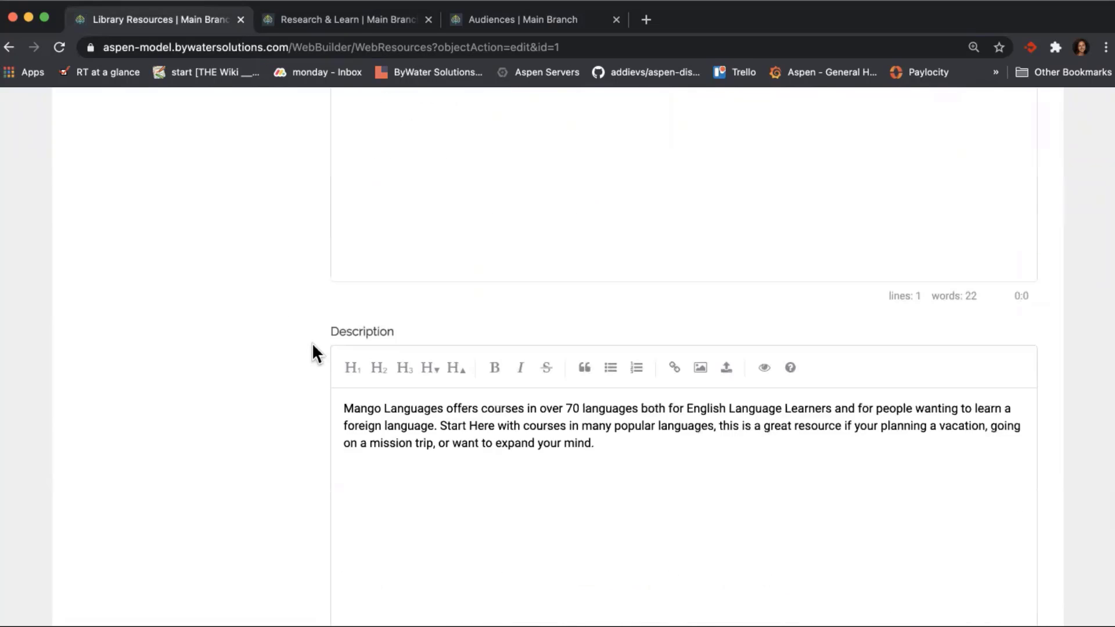
{"action": "scroll", "coordinate": [440, 470], "scroll_direction": "down", "scroll_amount": 4}
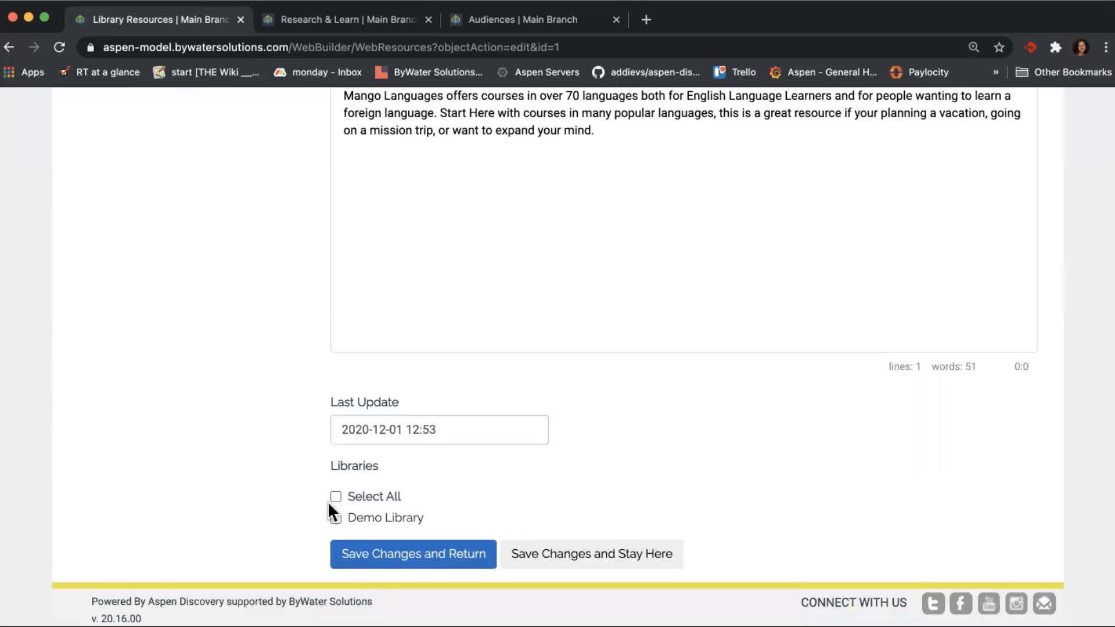
Highlight the Mango Languages teaser under Languages and Culture on the Research & Learn page, and open that resource's page.
{"action": "left_click", "coordinate": [399, 26]}
{"action": "scroll", "coordinate": [437, 246], "scroll_direction": "up", "scroll_amount": 1}
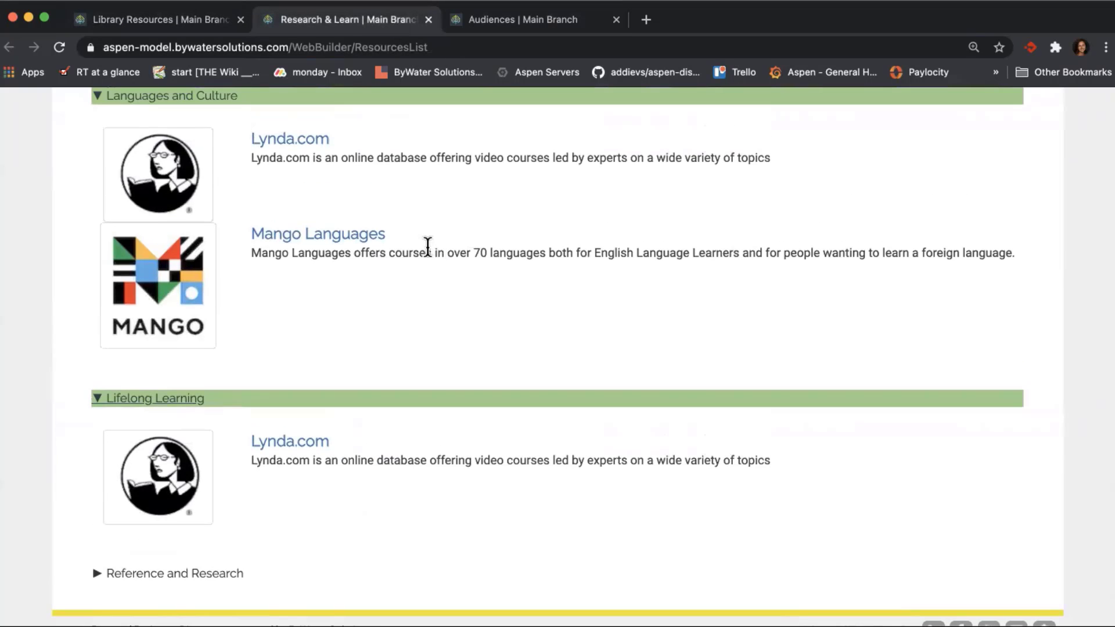
{"action": "triple_click", "coordinate": [425, 253]}
{"action": "scroll", "coordinate": [423, 251], "scroll_direction": "up", "scroll_amount": 3}
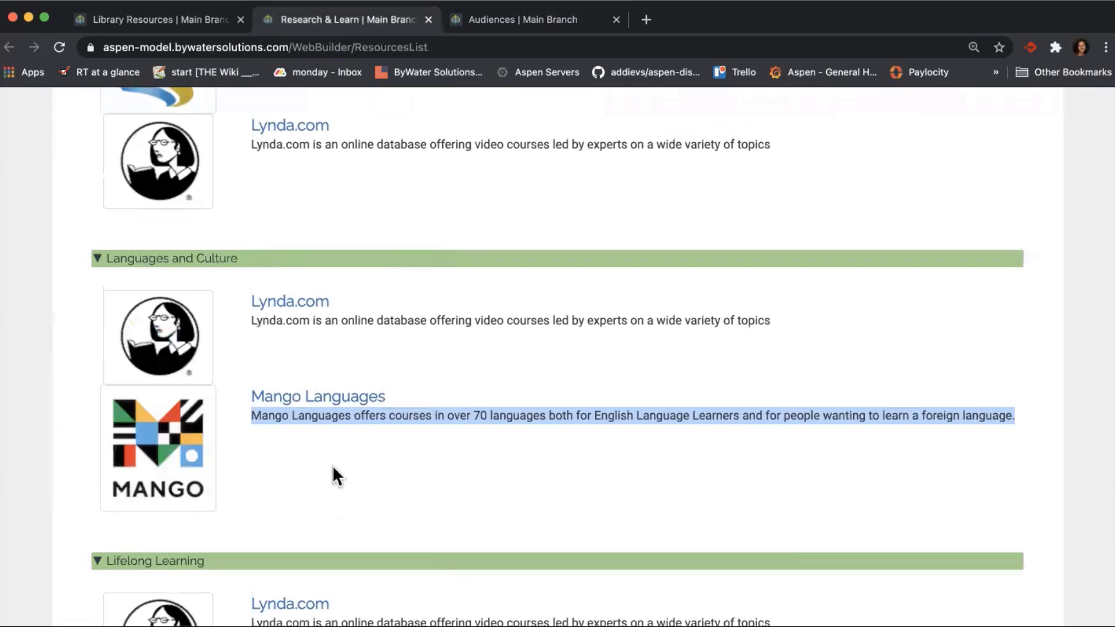
{"action": "left_click", "coordinate": [179, 448]}
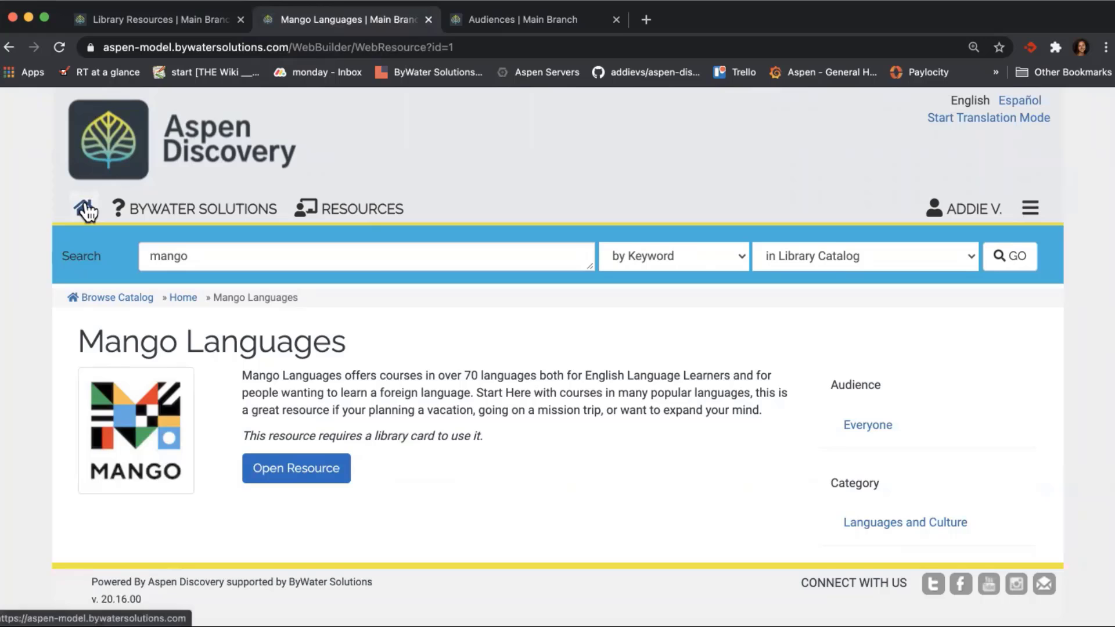
Search the library catalog by keyword for mango and open Mango Languages from the Explore More section of the results.
{"action": "left_click", "coordinate": [308, 247]}
{"action": "left_click", "coordinate": [1013, 261]}
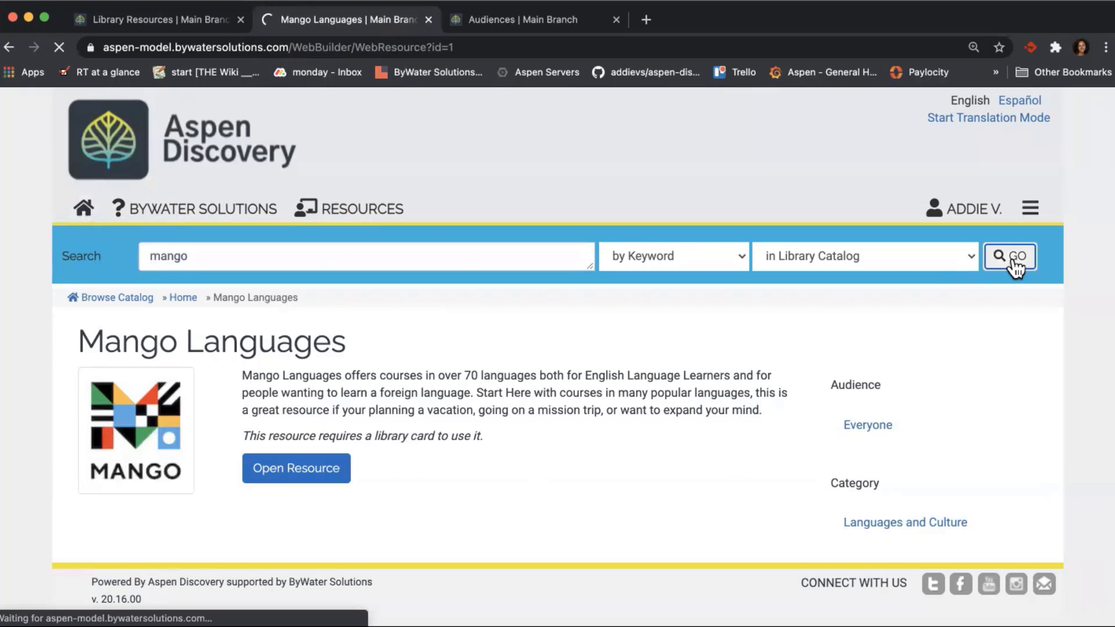
{"action": "scroll", "coordinate": [714, 395], "scroll_direction": "down", "scroll_amount": 3}
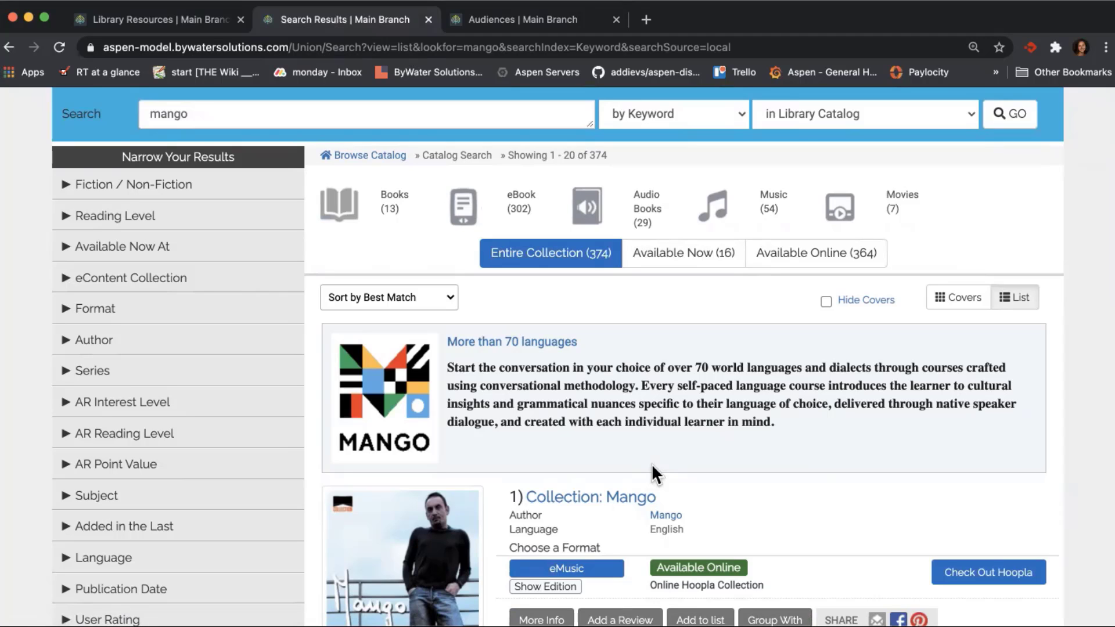
{"action": "scroll", "coordinate": [651, 463], "scroll_direction": "down", "scroll_amount": 10}
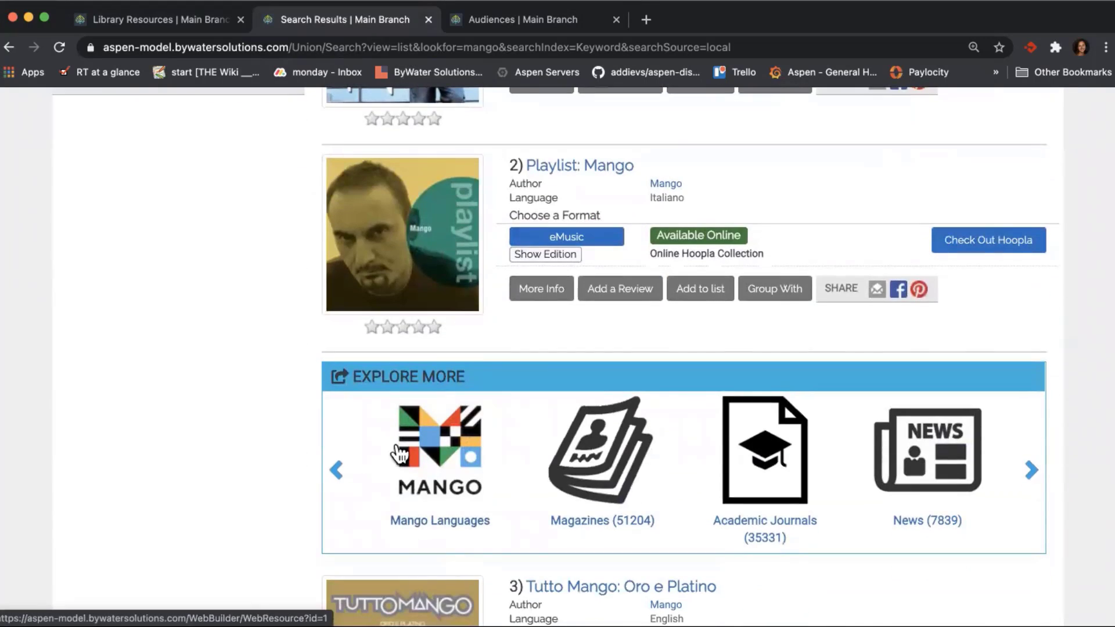
{"action": "left_click", "coordinate": [455, 467]}
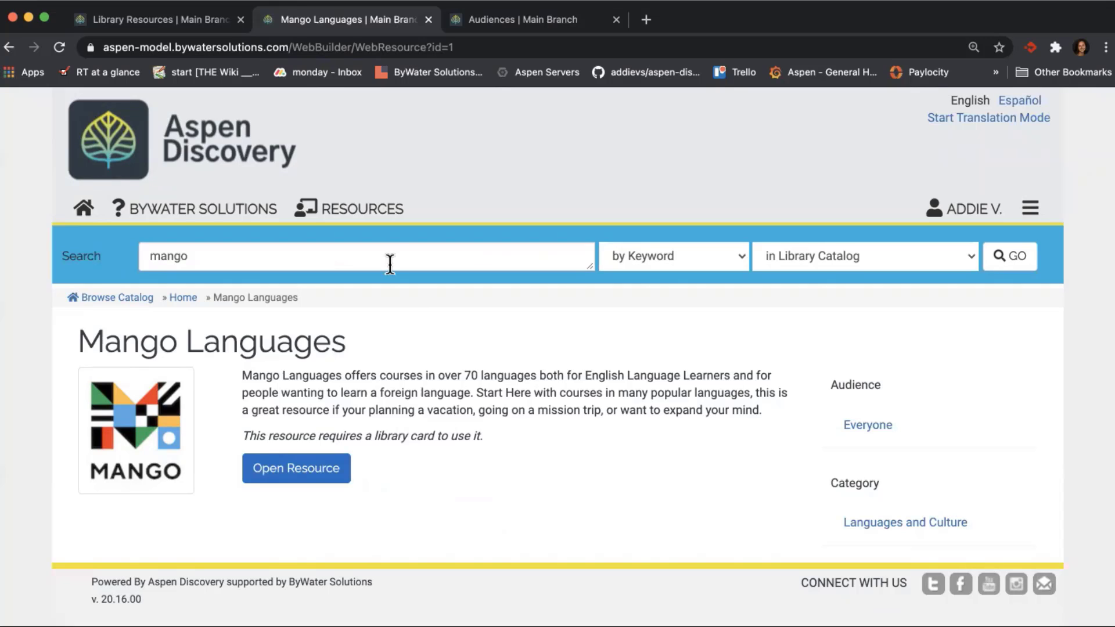
Revisit the public Resources page and the catalog home, and open the Aspen Administration page.
{"action": "left_click", "coordinate": [346, 214]}
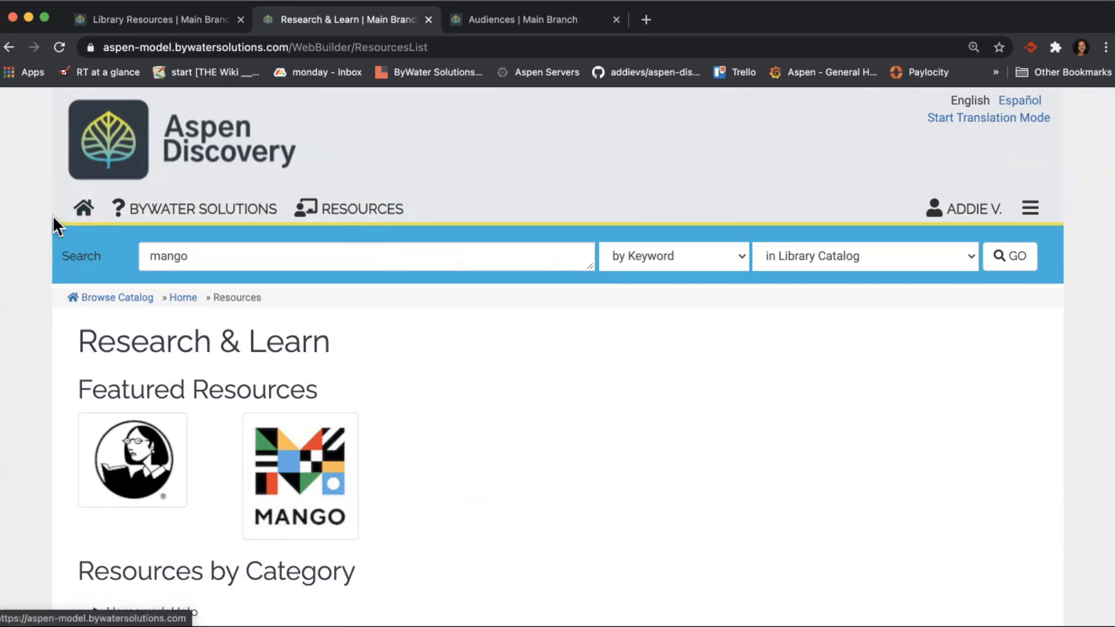
{"action": "left_click", "coordinate": [84, 210]}
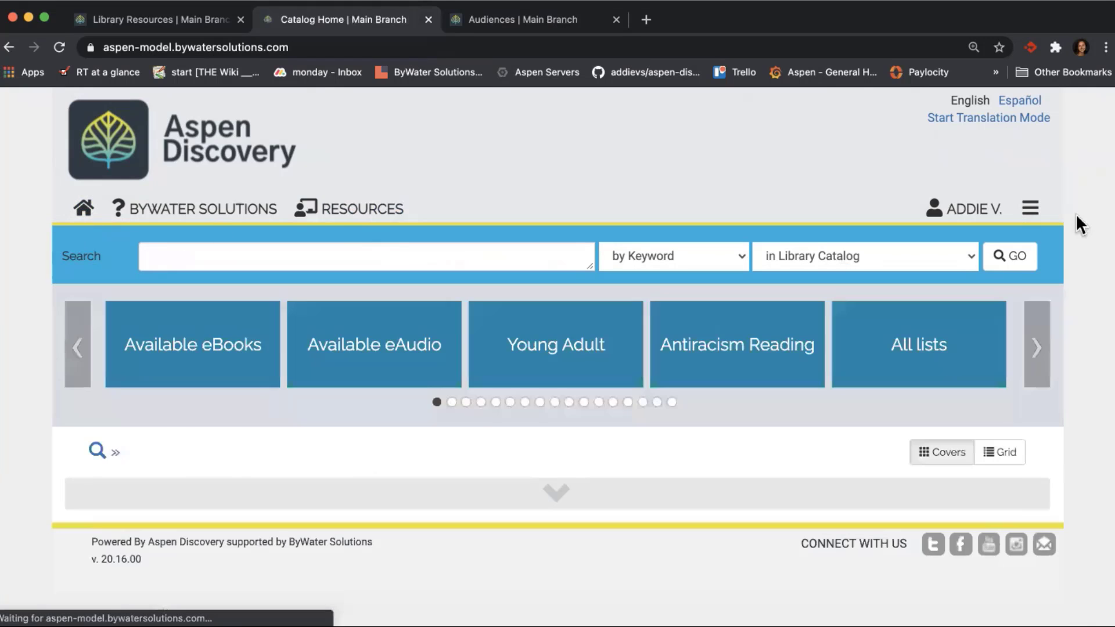
{"action": "left_click", "coordinate": [1030, 208]}
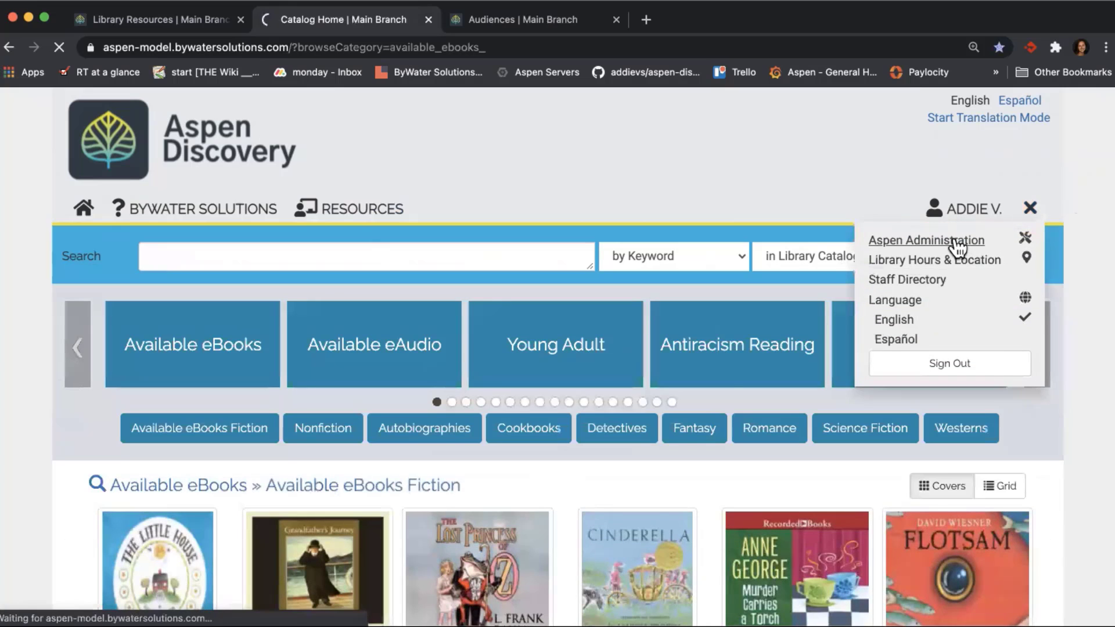
{"action": "left_click", "coordinate": [957, 248]}
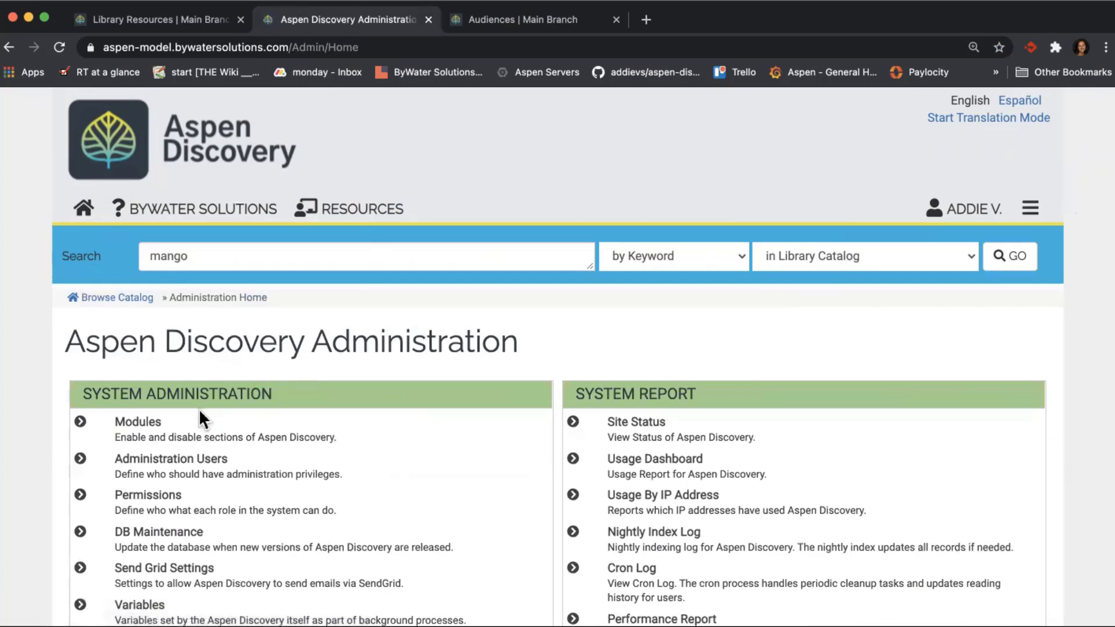
{"action": "scroll", "coordinate": [174, 407], "scroll_direction": "down", "scroll_amount": 1}
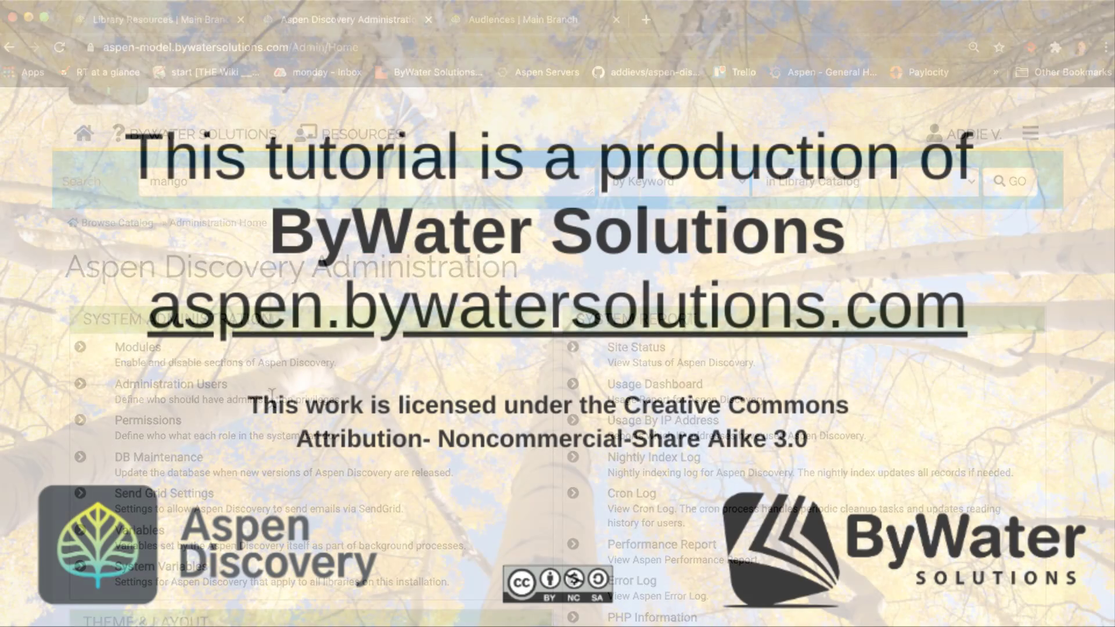